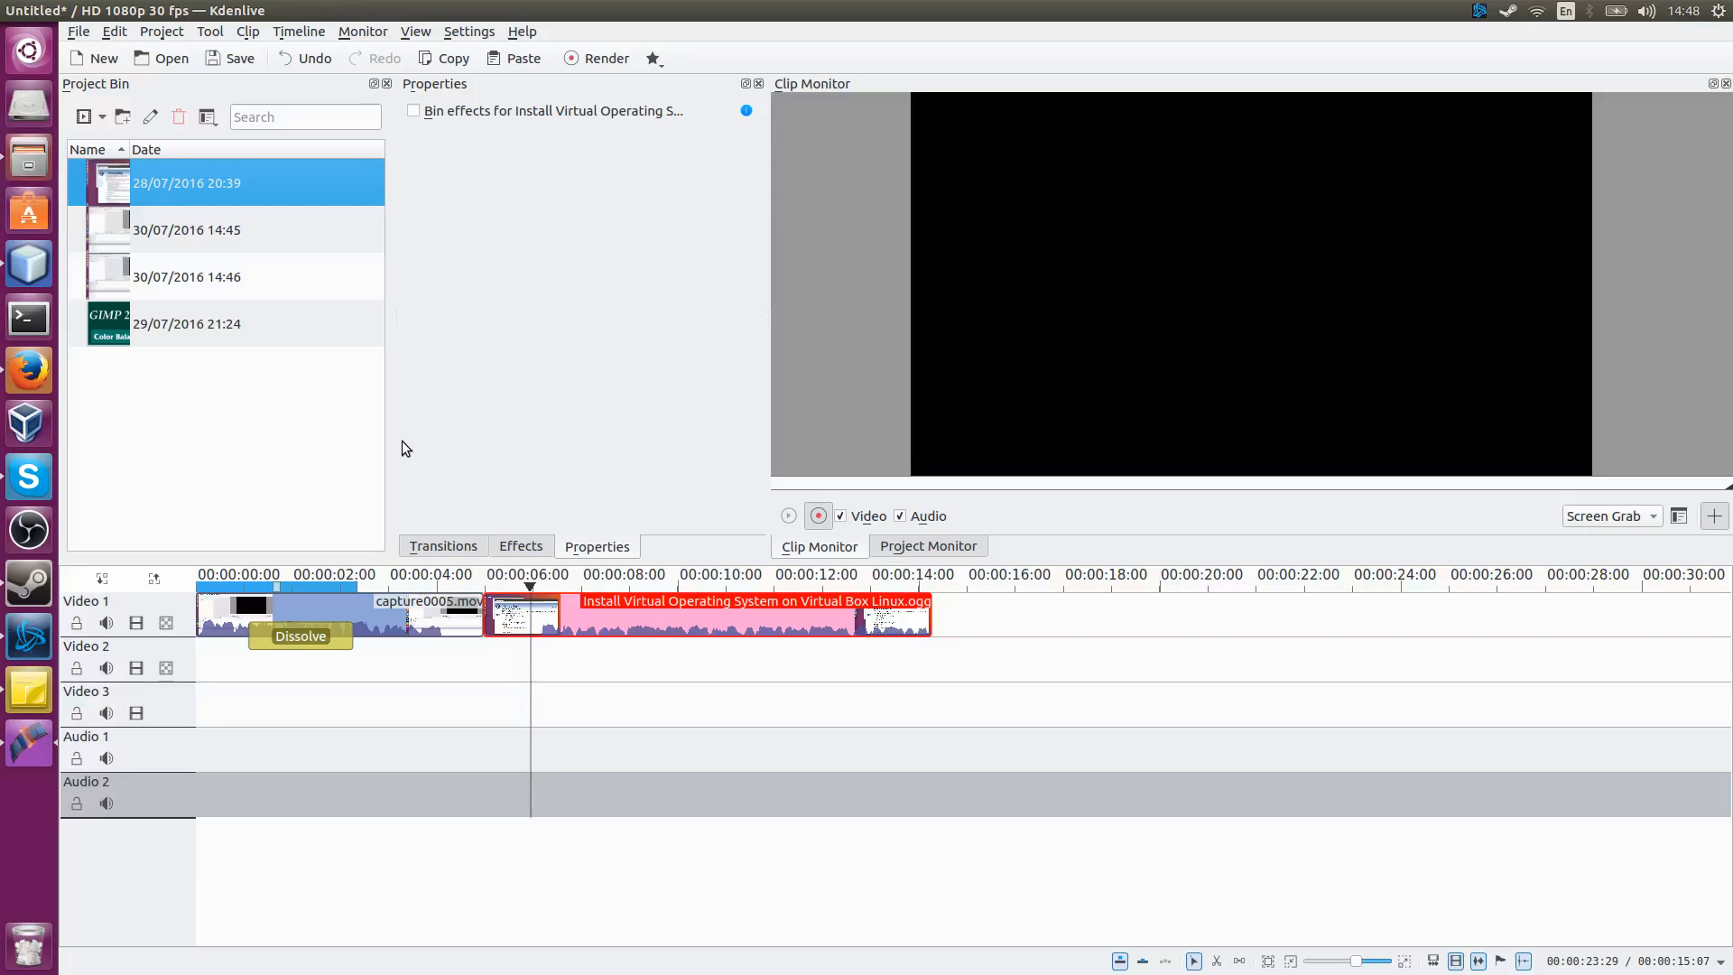
Step: Move the Dissolve transition down off the first video track to the lower track area
click(414, 712)
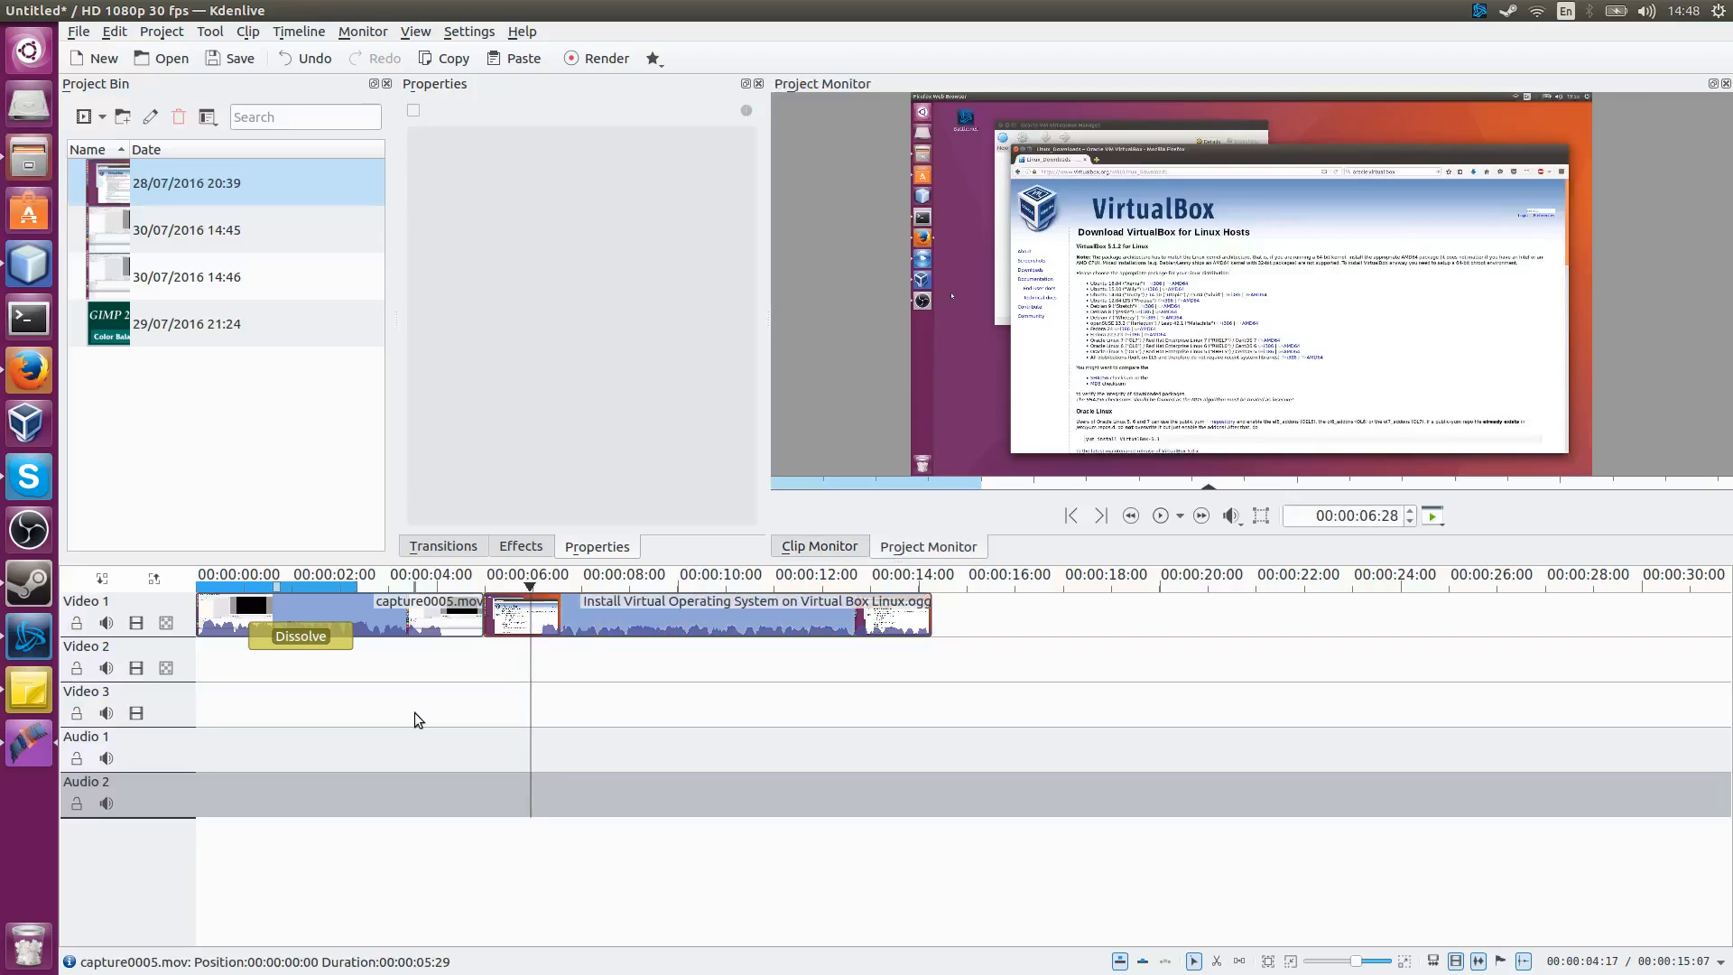
click(348, 638)
drag(348, 637, 350, 682)
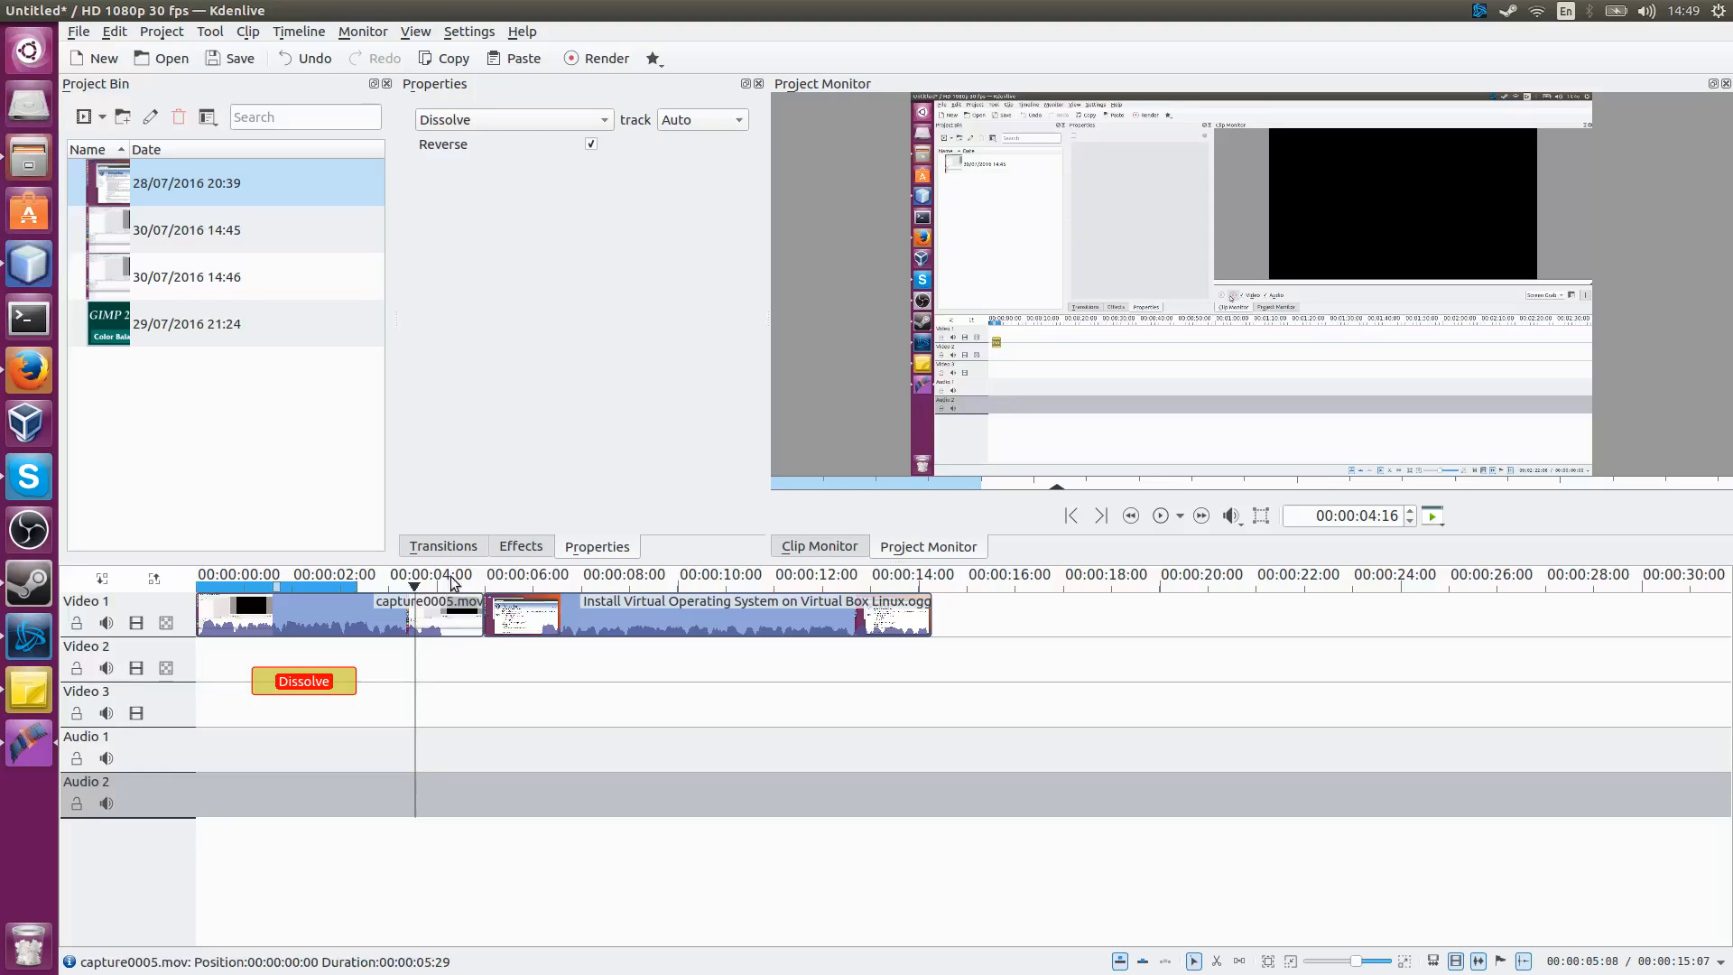
click(445, 597)
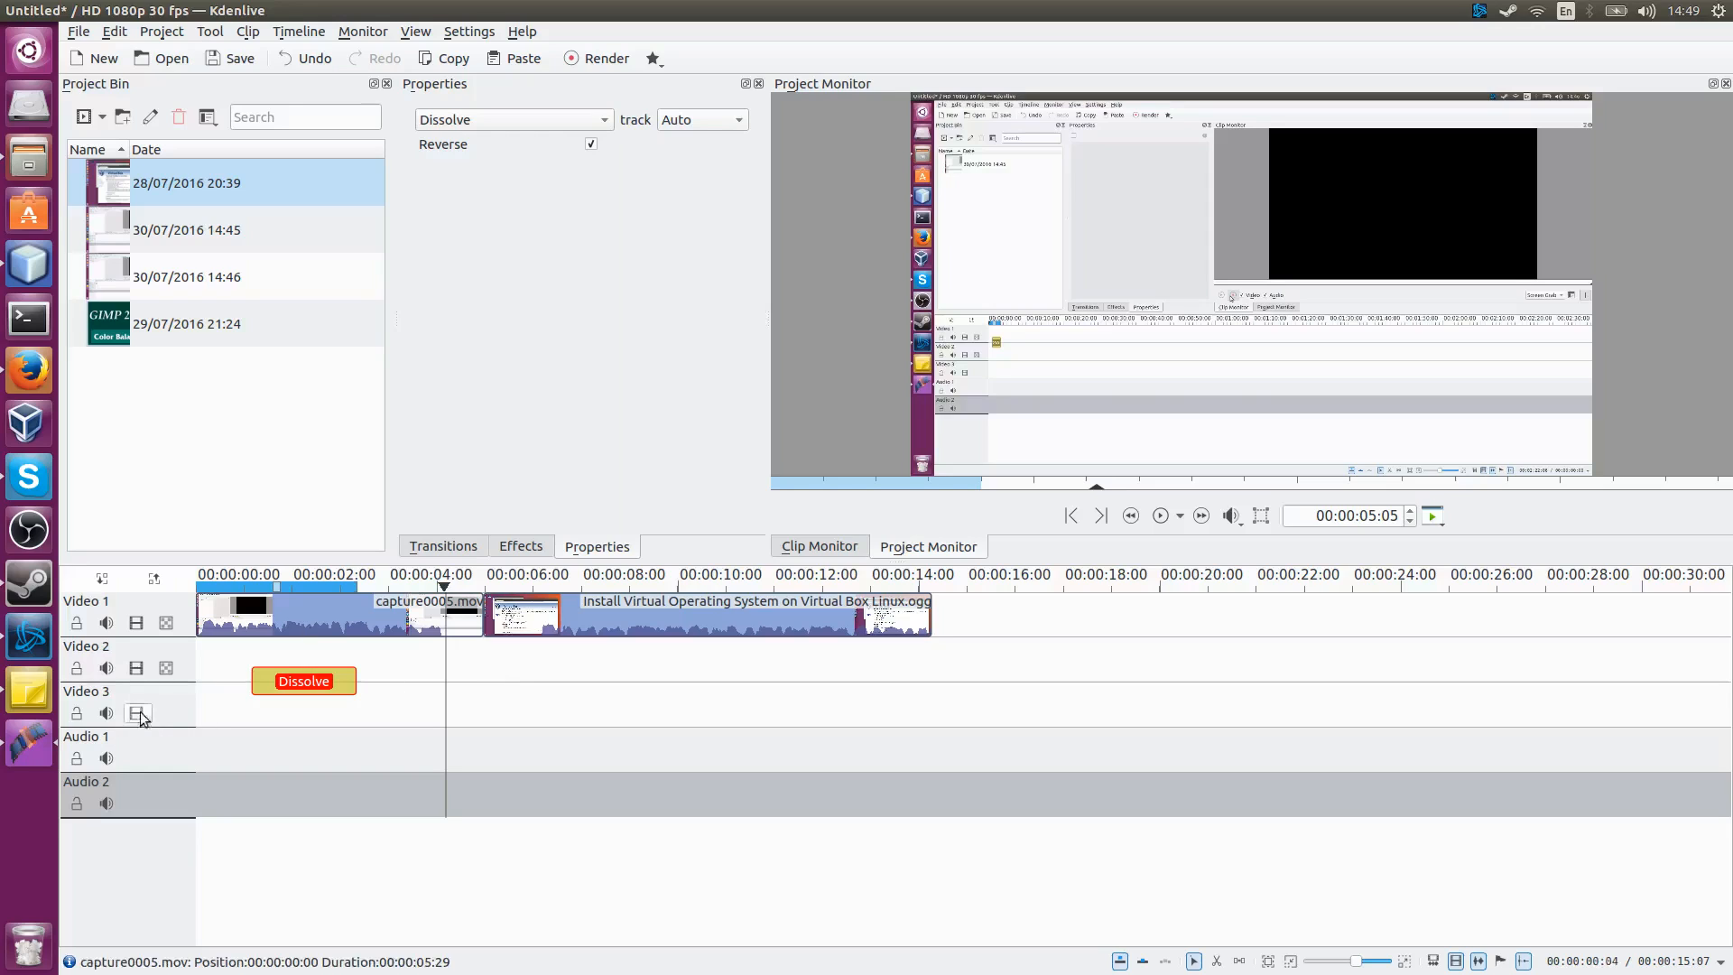
Step: Switch to the Notes window to review the feature list, then close it
click(29, 692)
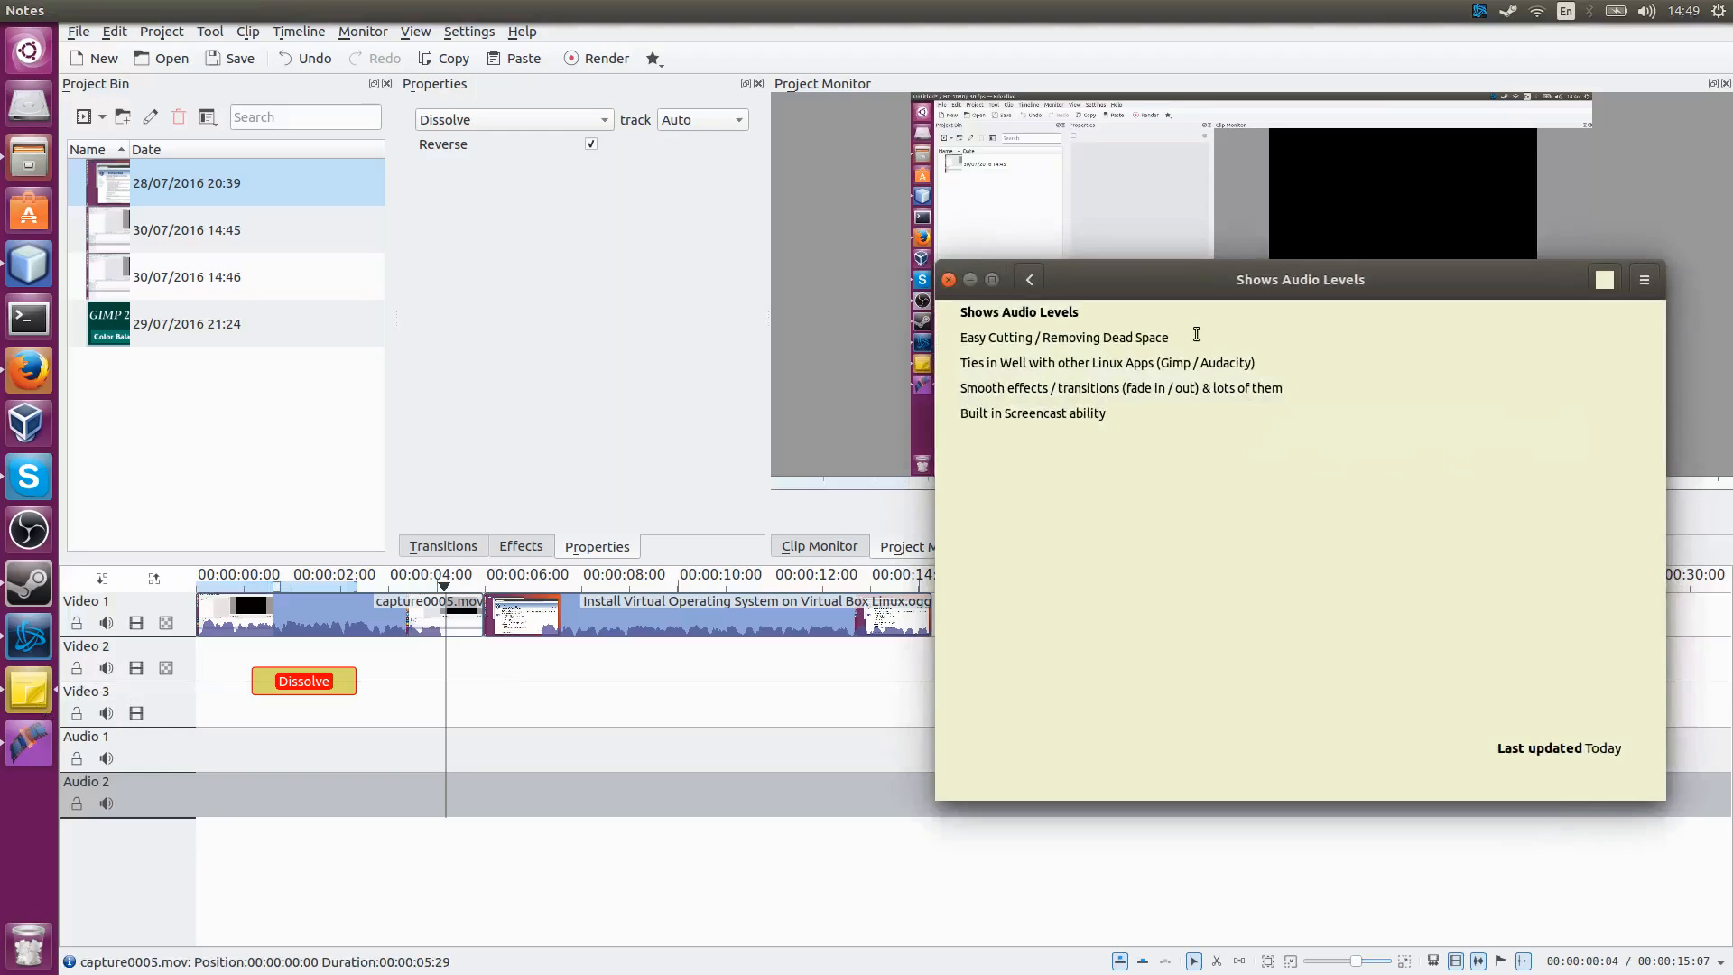
drag(1196, 334, 967, 345)
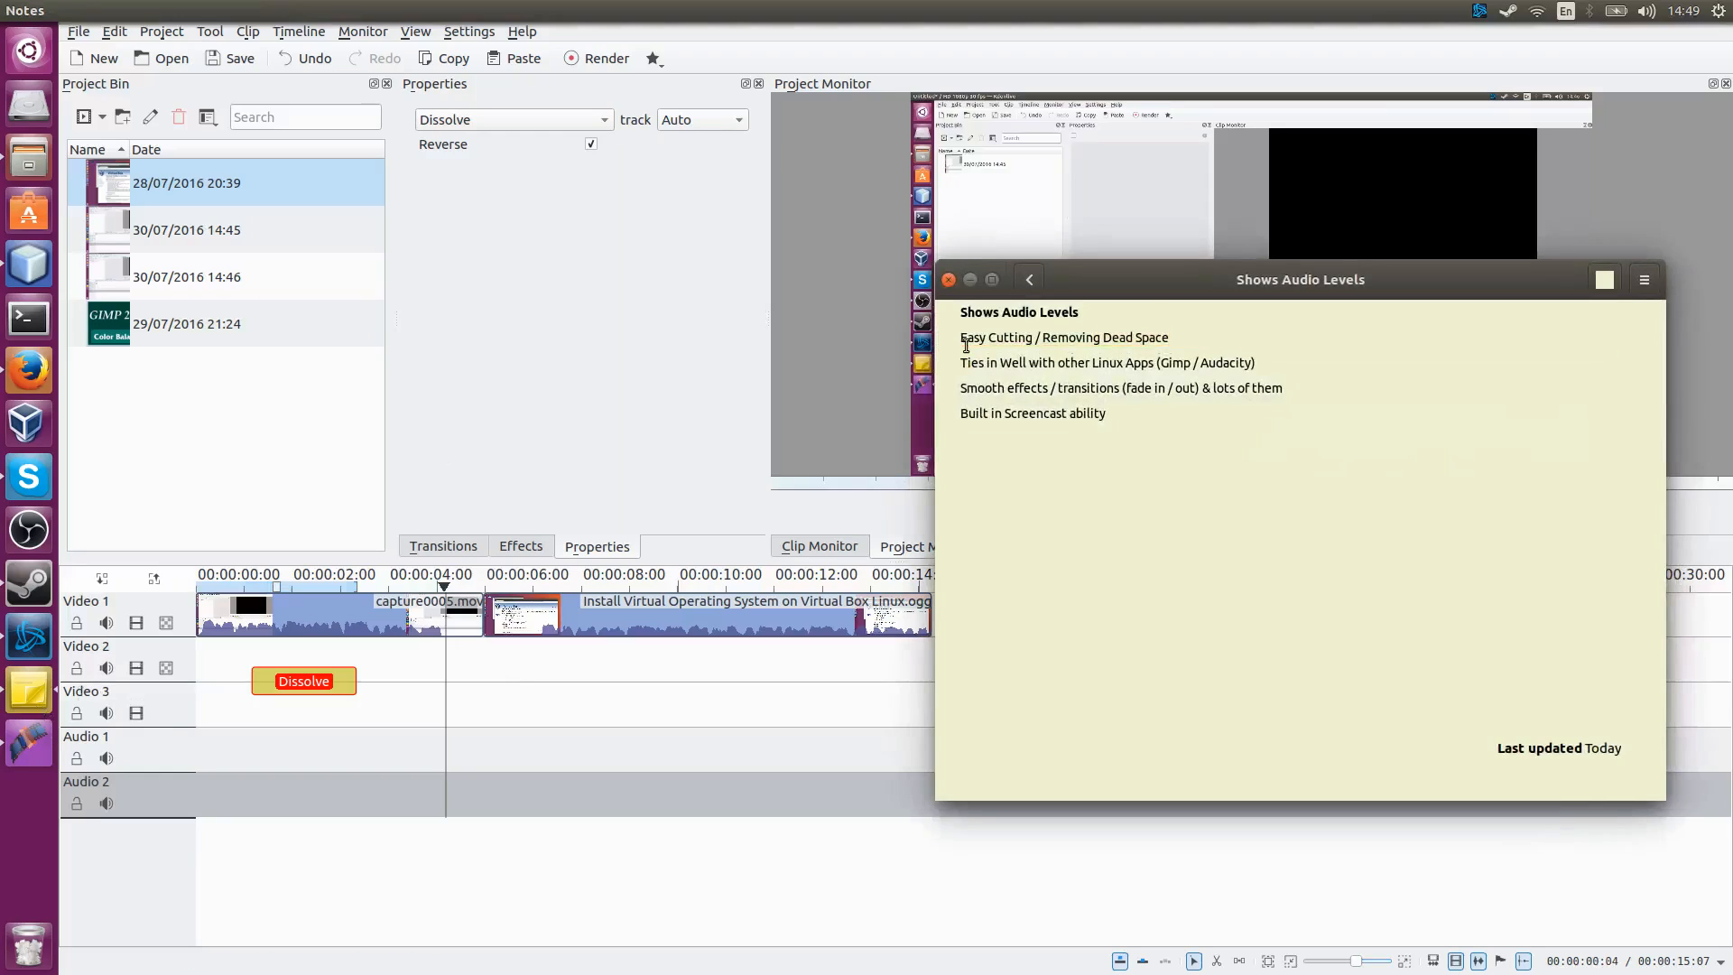
click(964, 280)
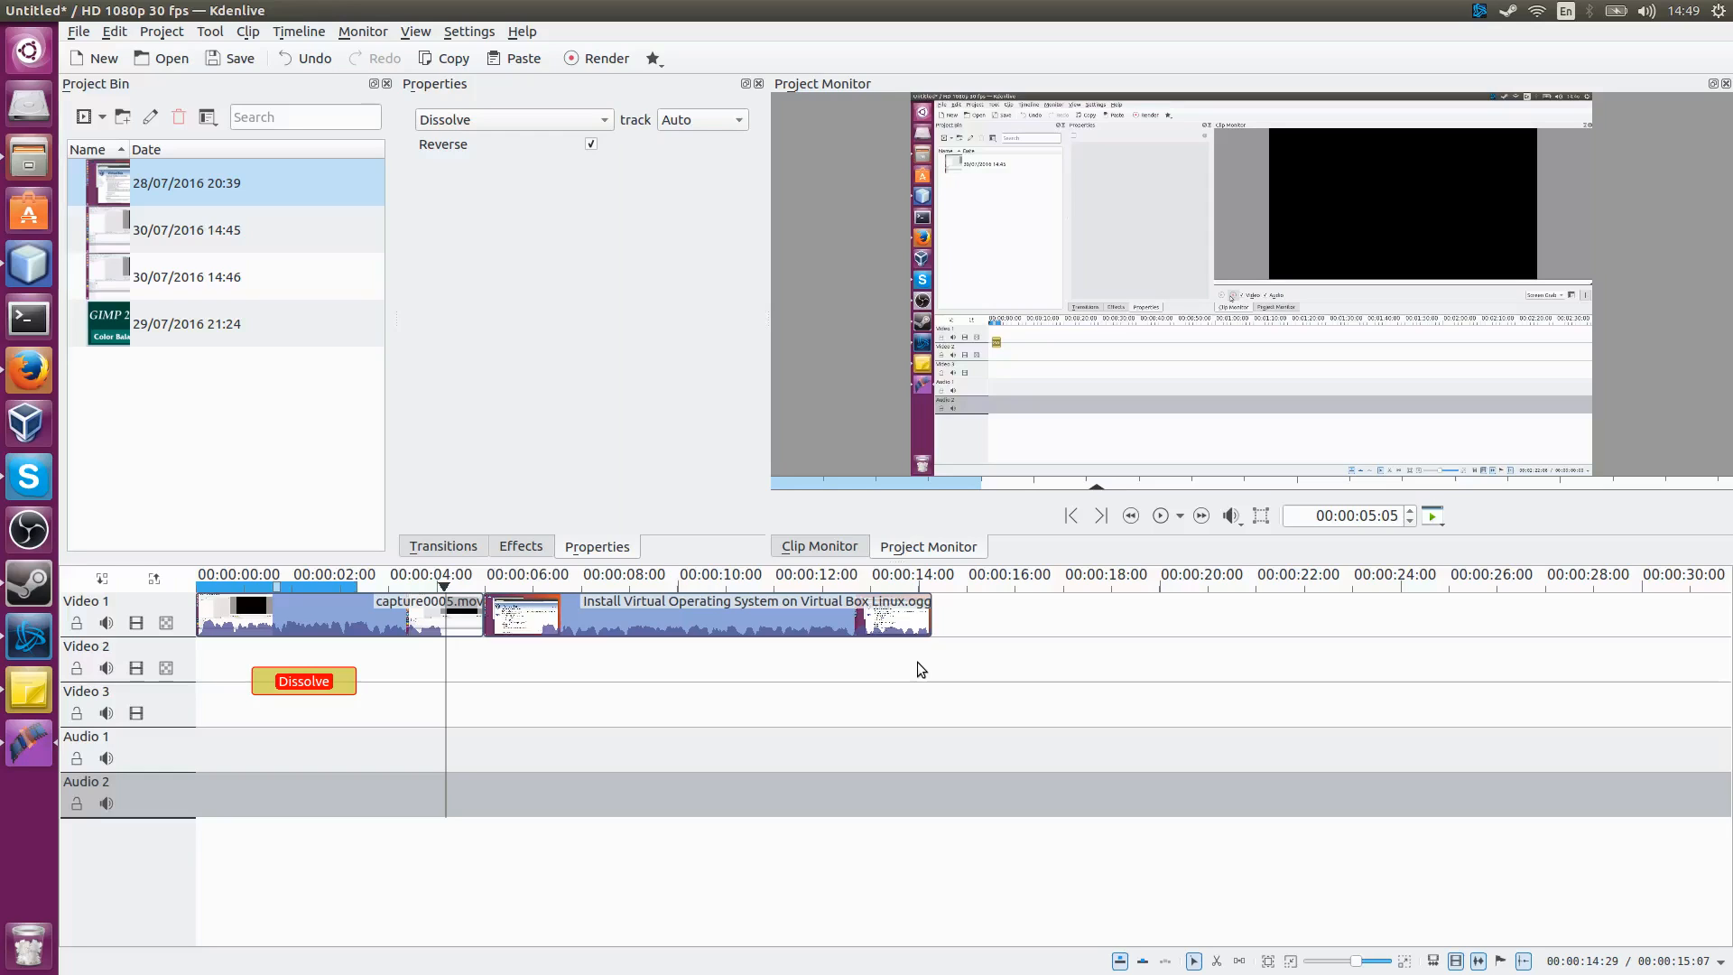
Step: Cut the capture0005.mov clip at about 00:00:05:06
click(500, 652)
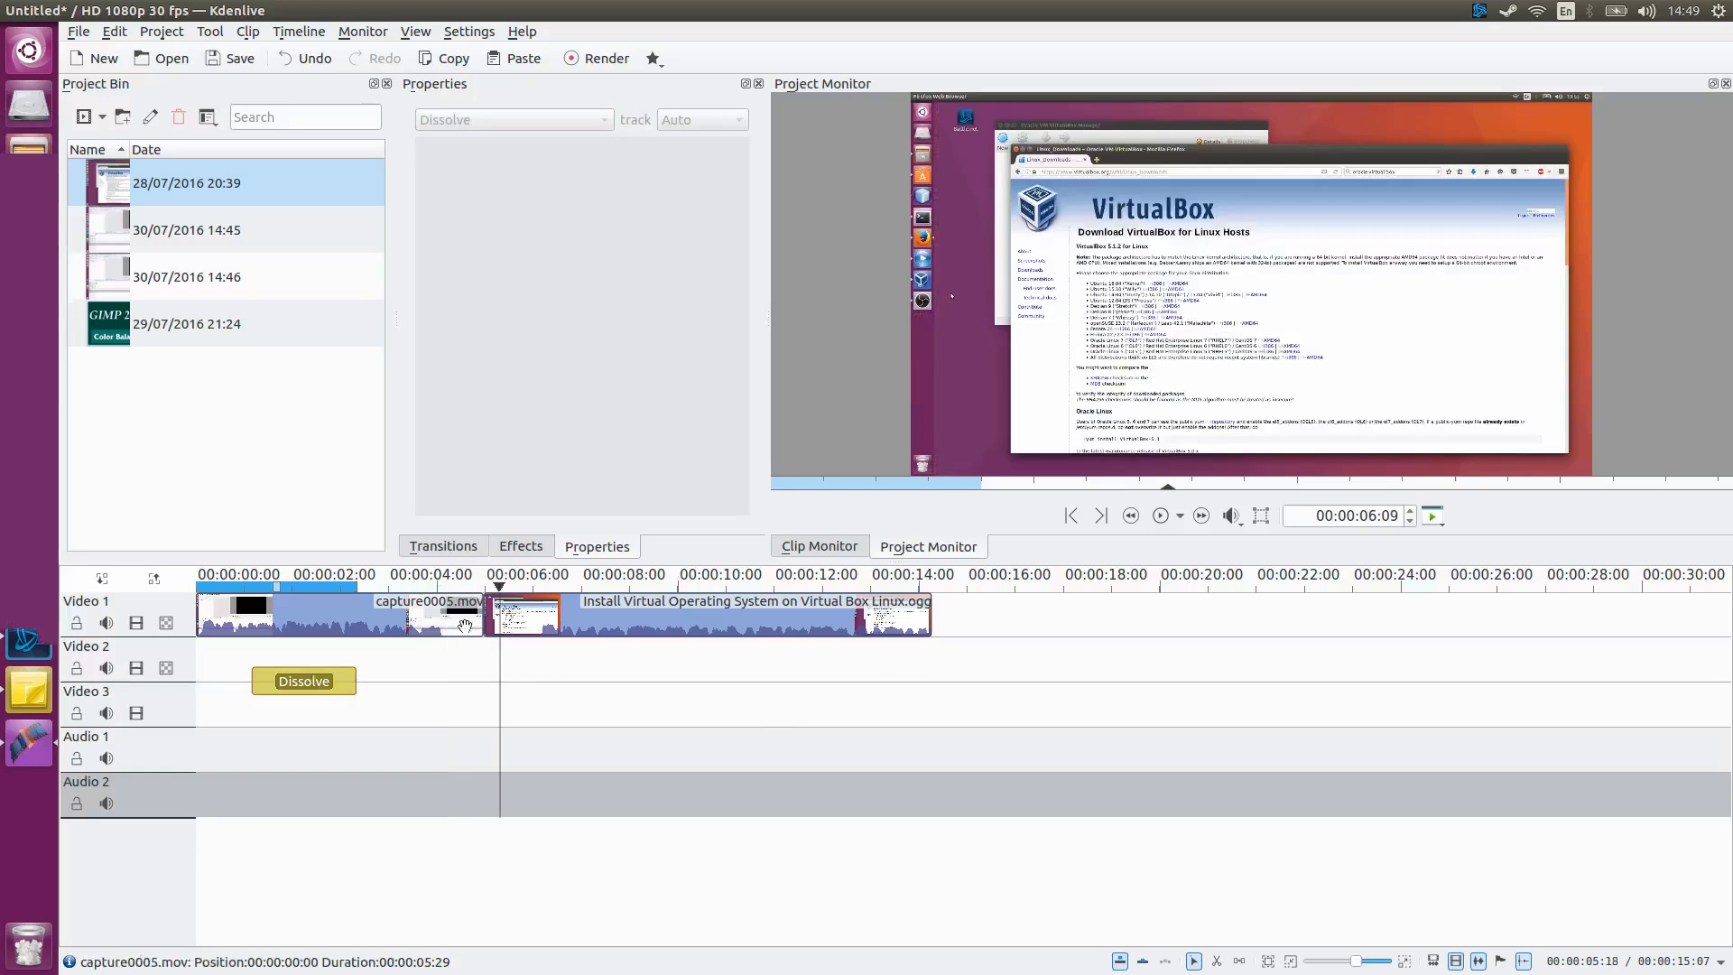
click(446, 583)
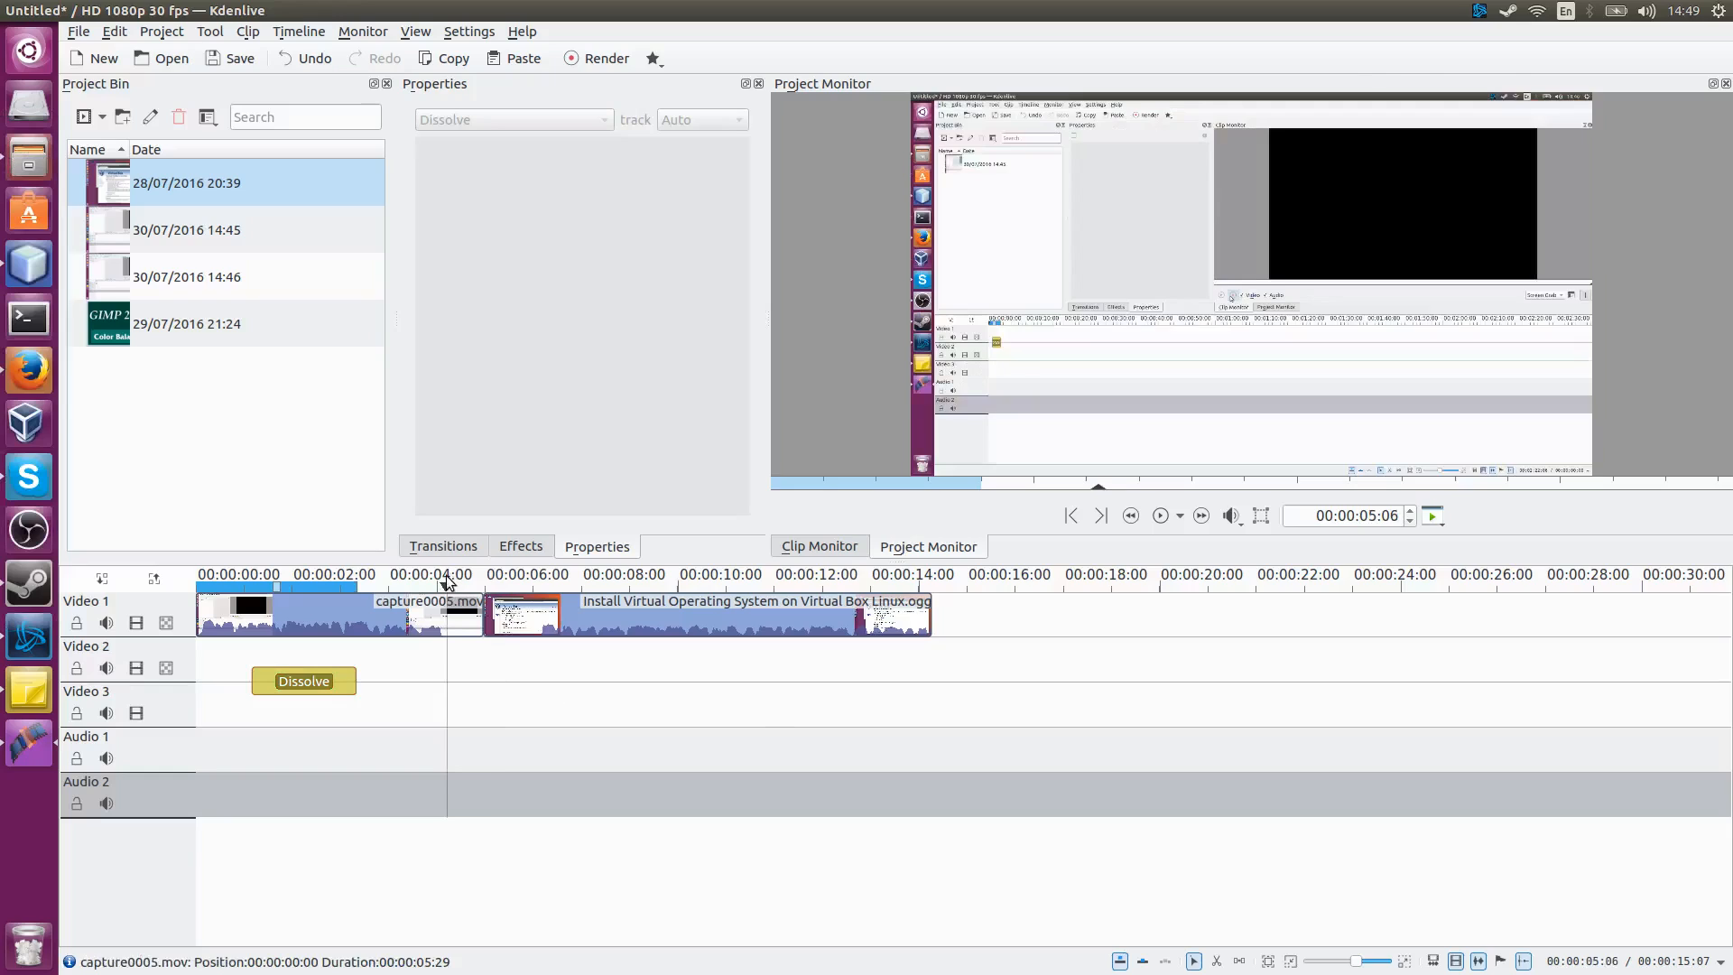
click(465, 617)
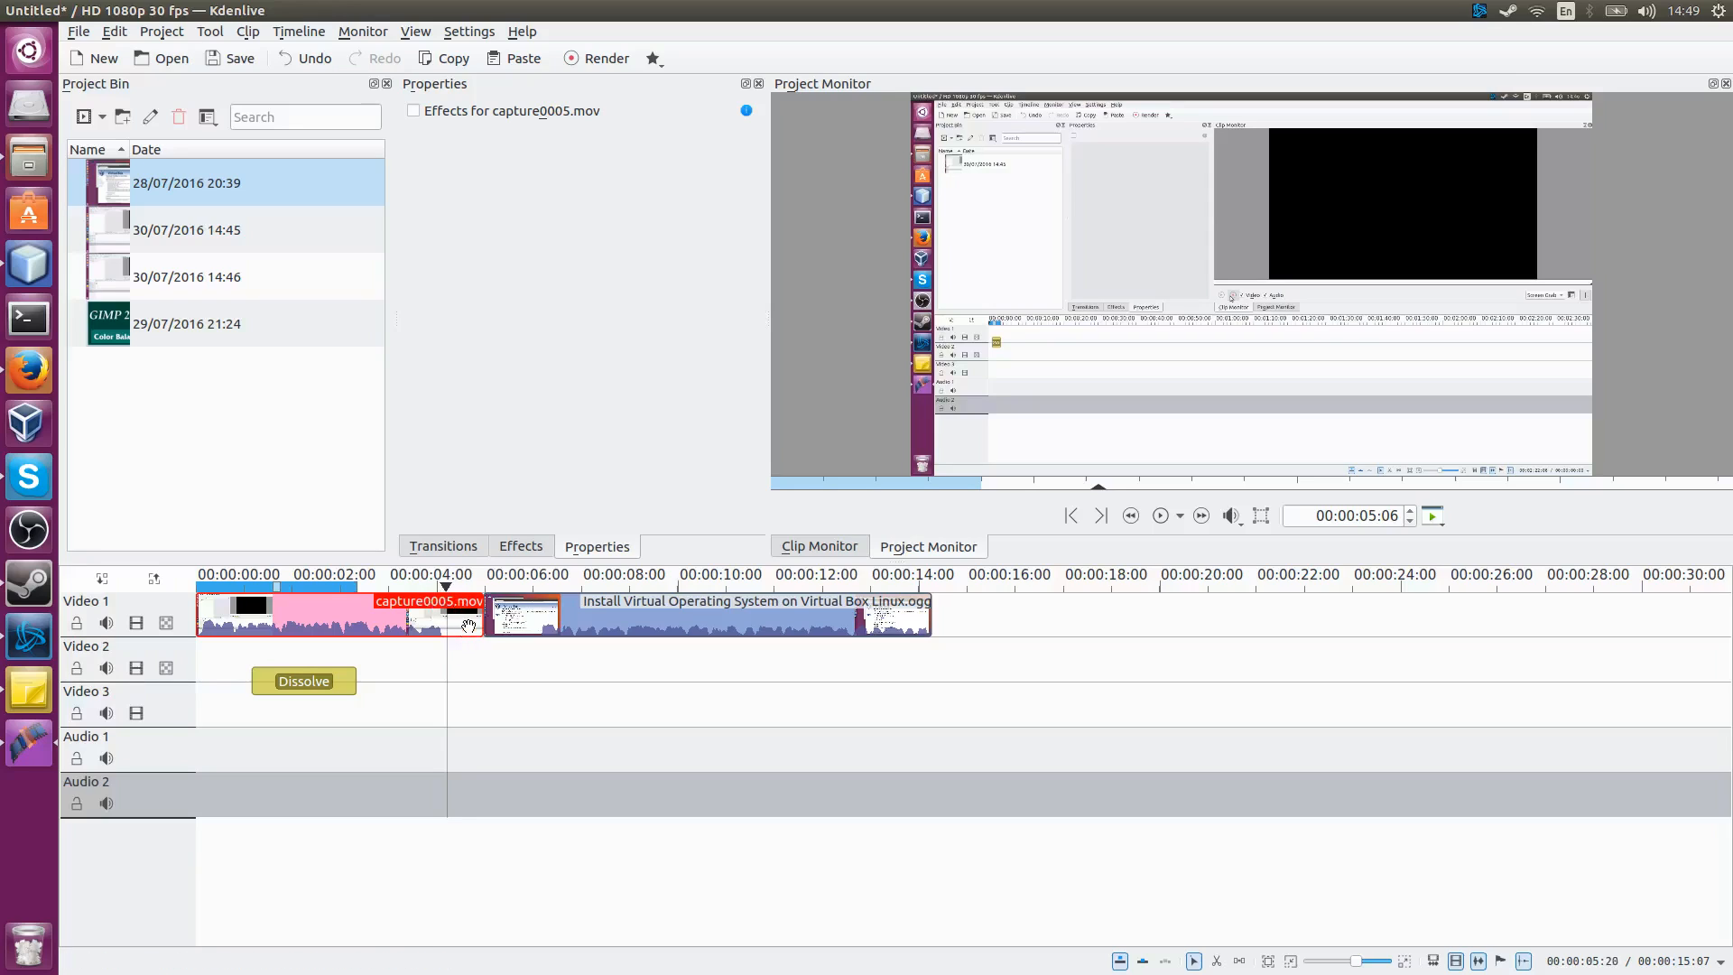
key(shift+r)
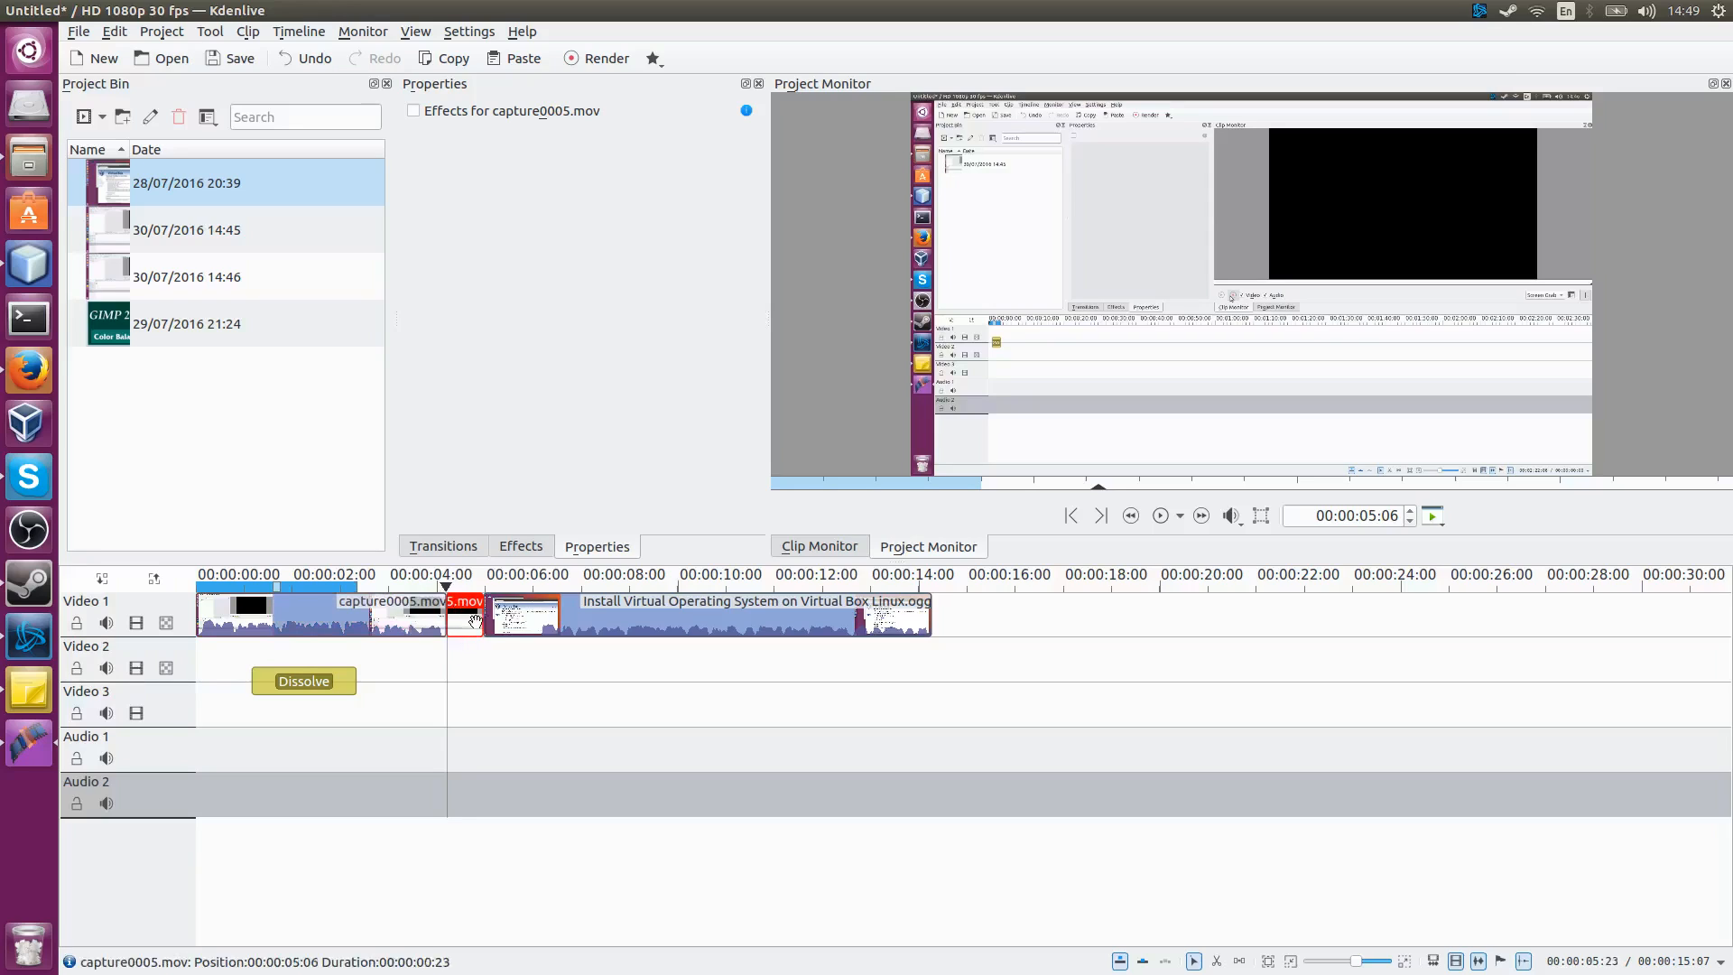
Step: Cut the Install Virtual Operating System on Virtual Box Linux.ogg clip at about 00:00:07:01
click(534, 581)
click(523, 622)
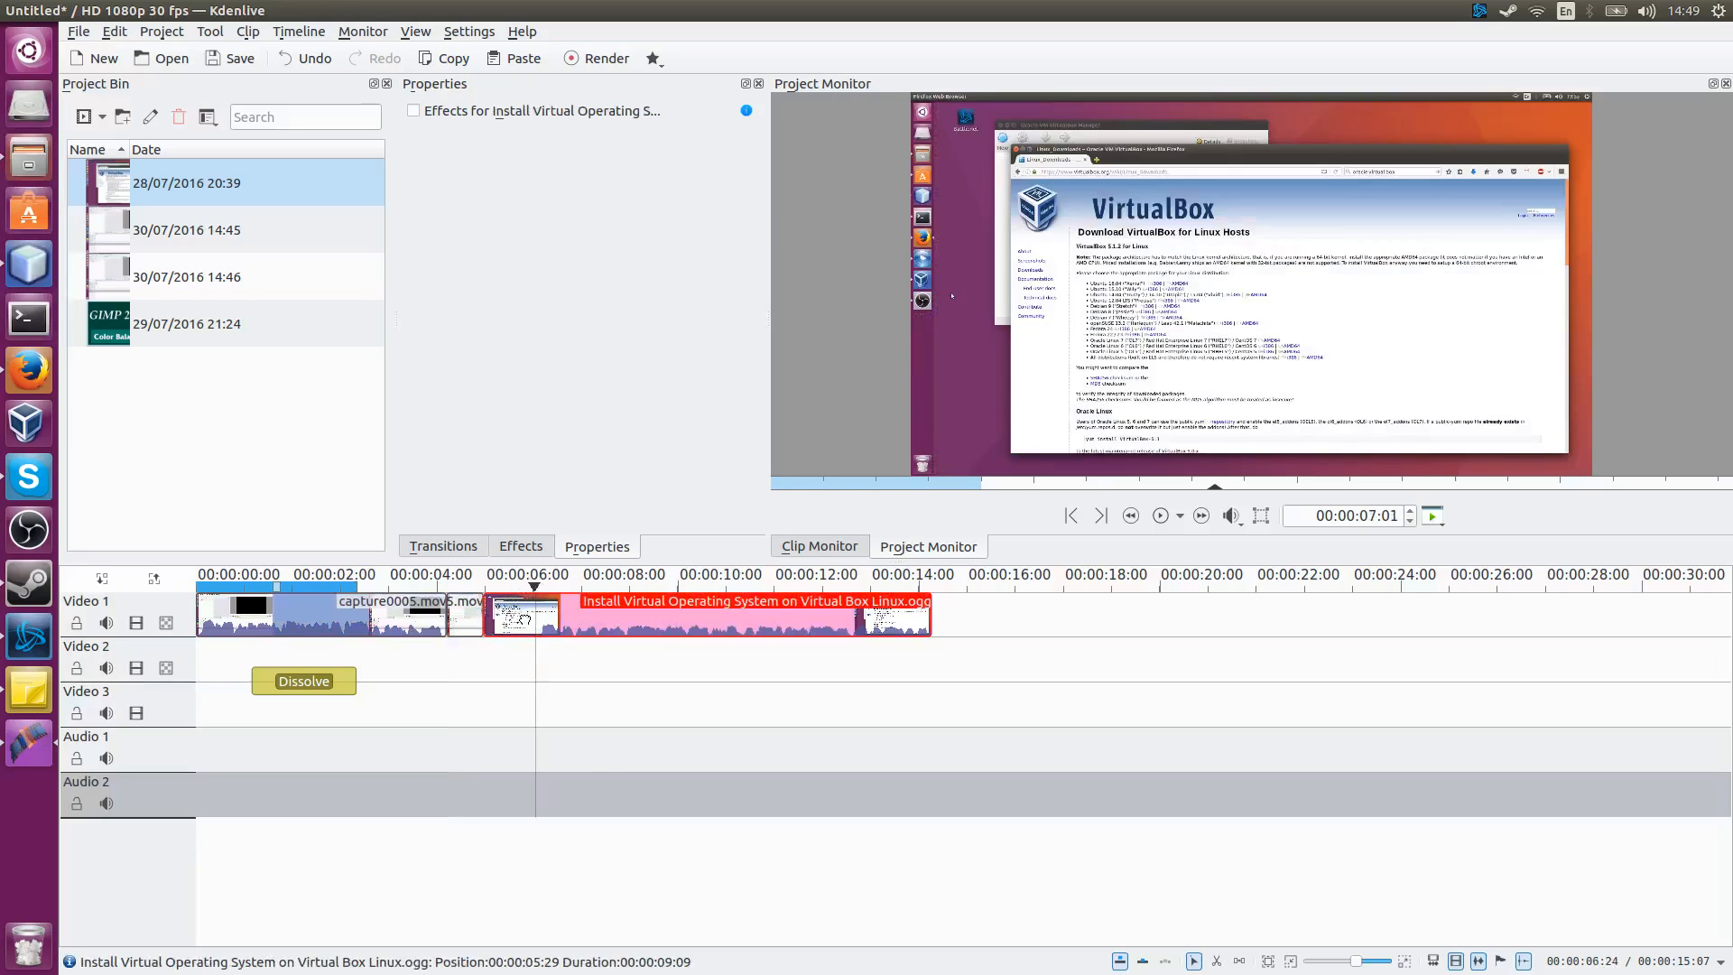
key(shift+r)
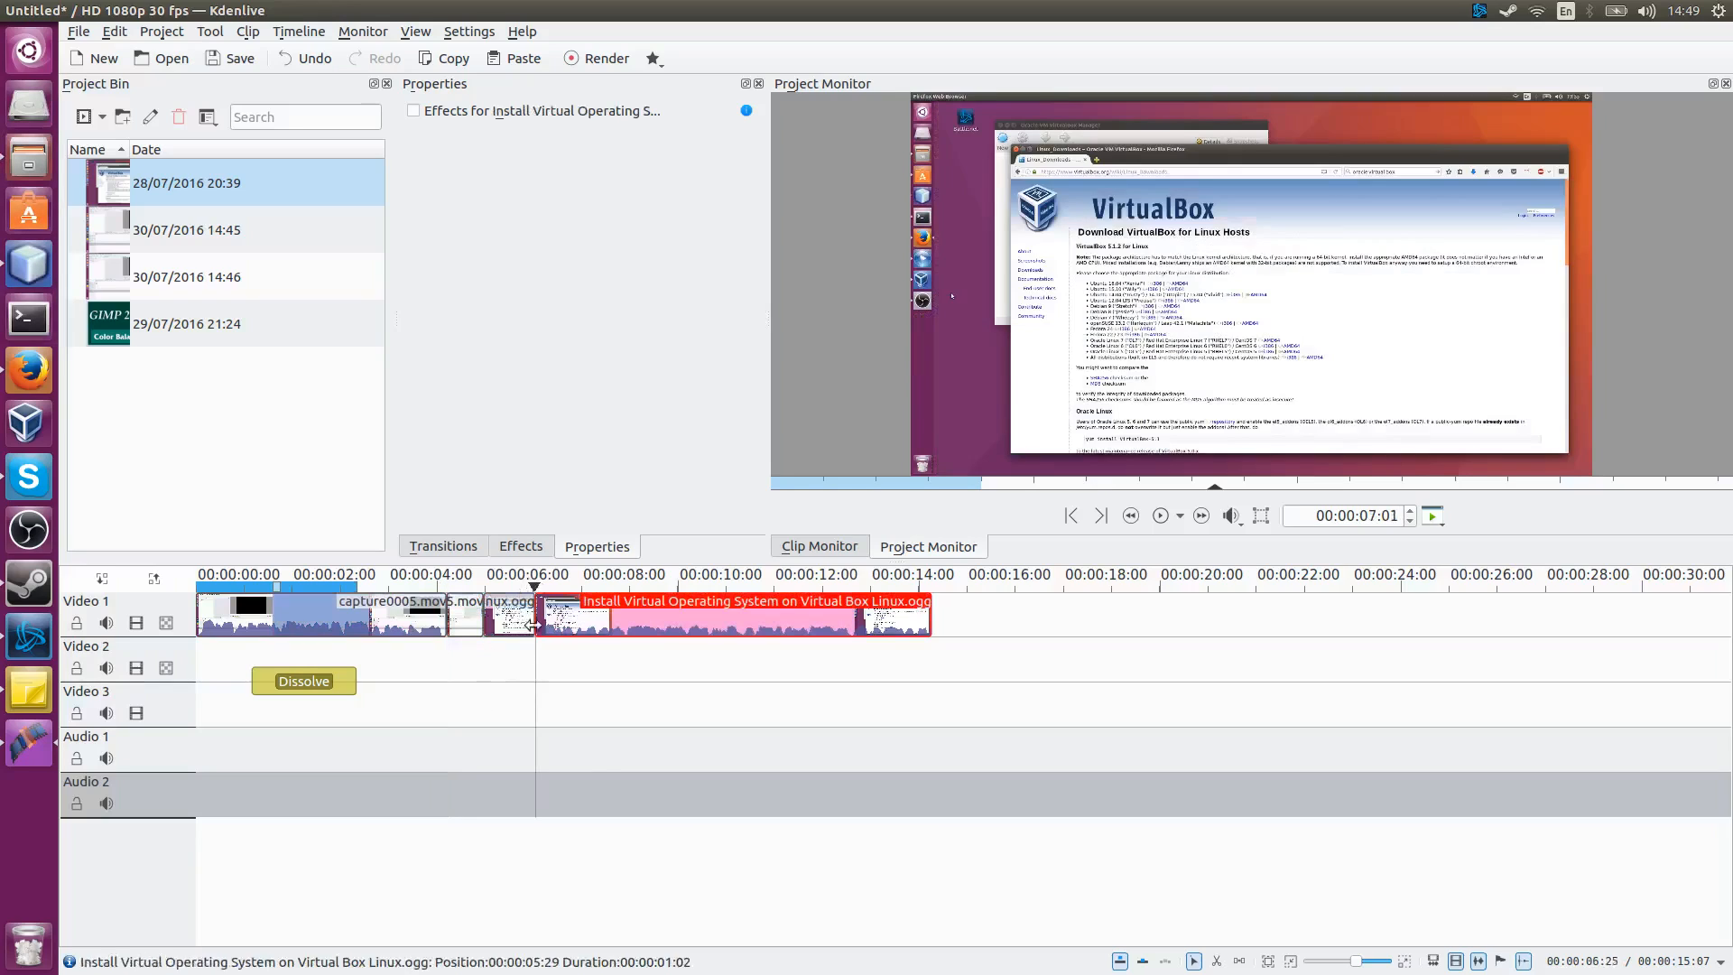
Step: Delete the trailing piece of capture0005.mov that follows the cut
click(469, 621)
right_click(471, 621)
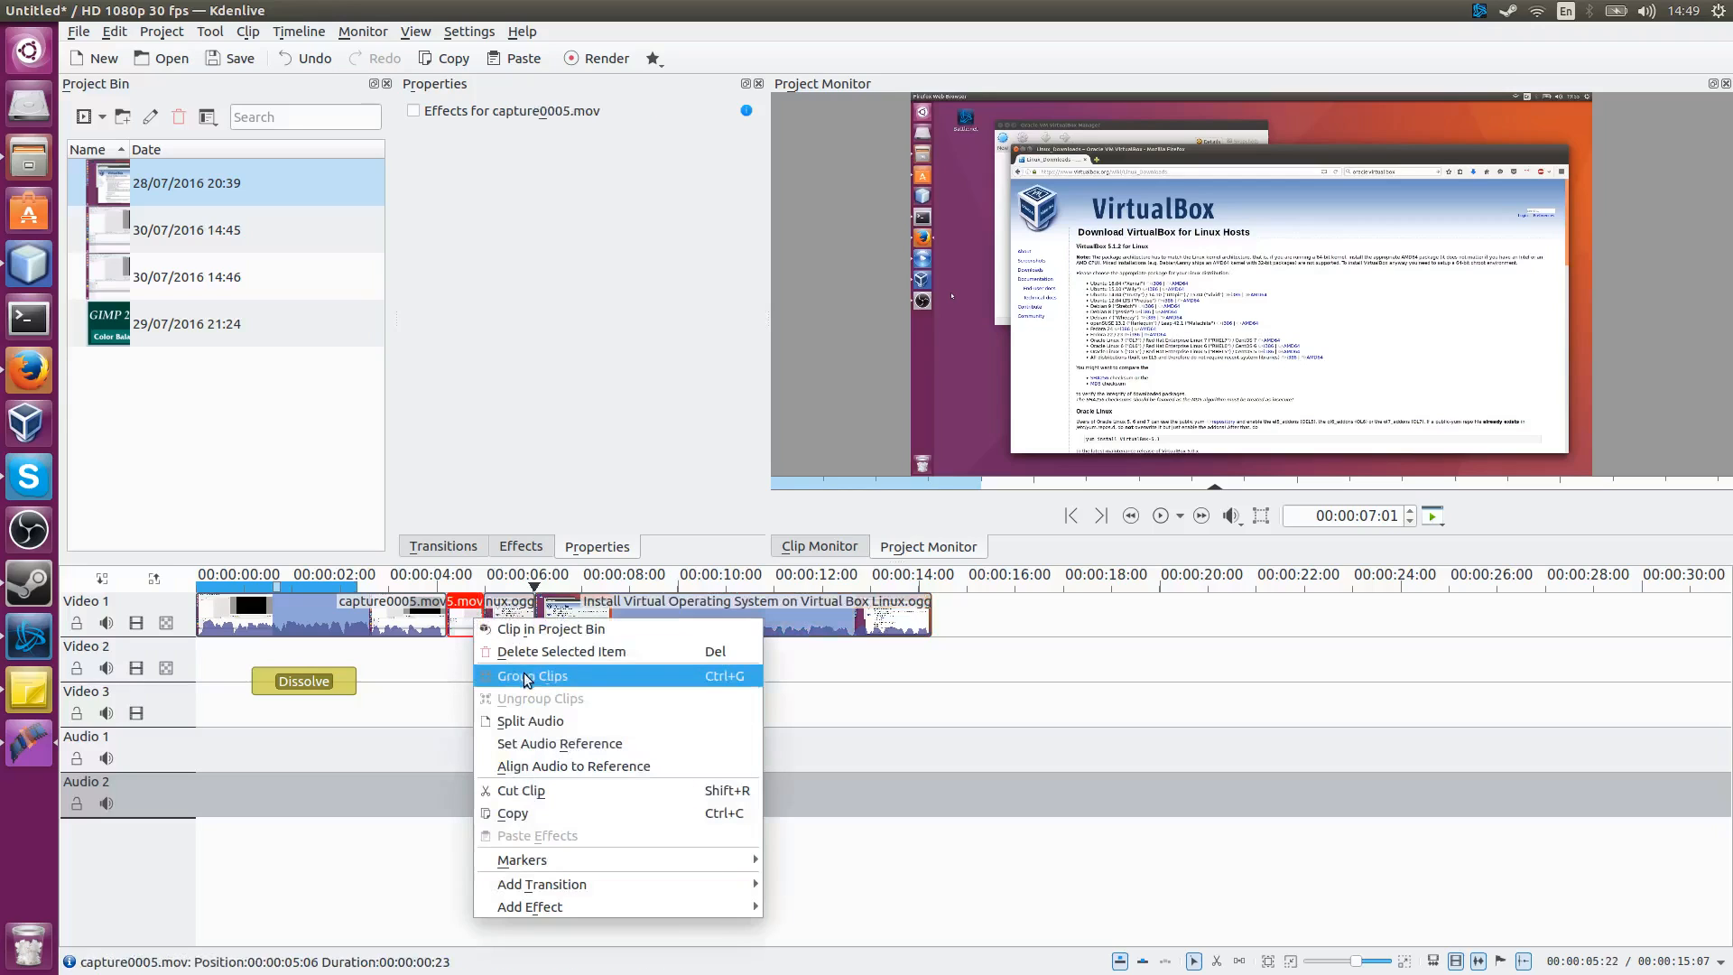
click(510, 651)
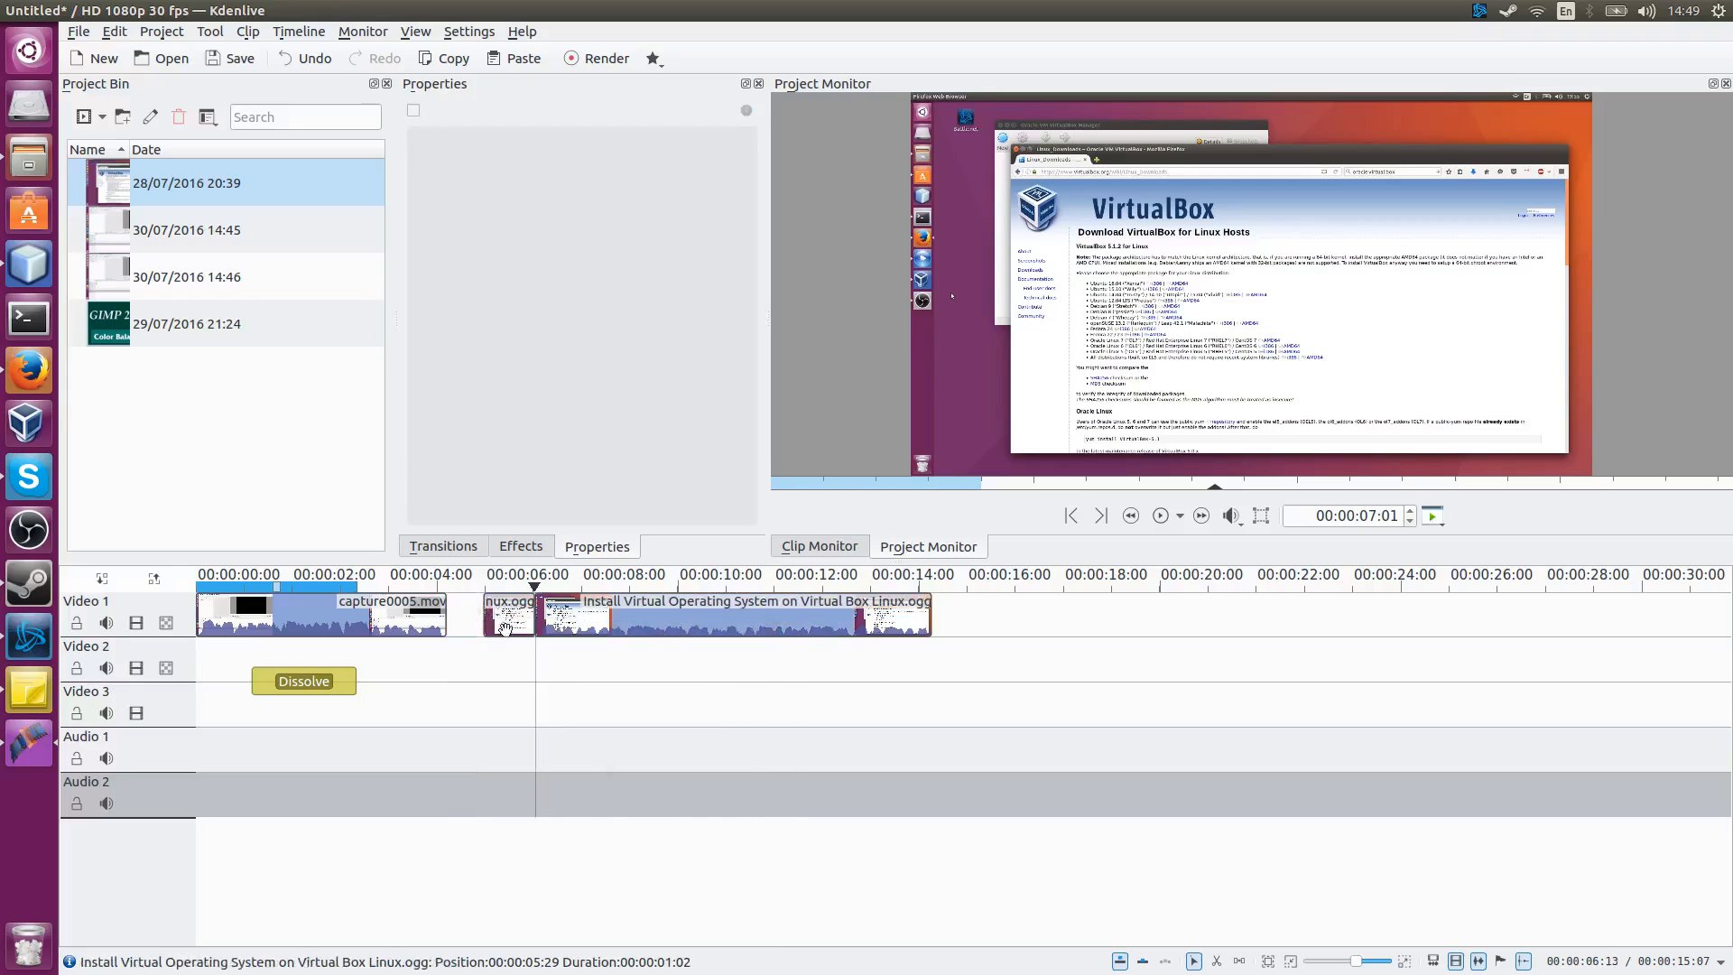
Step: Delete the short leading piece of the Install clip and remove the empty space left on the track
click(506, 607)
key(Delete)
right_click(510, 620)
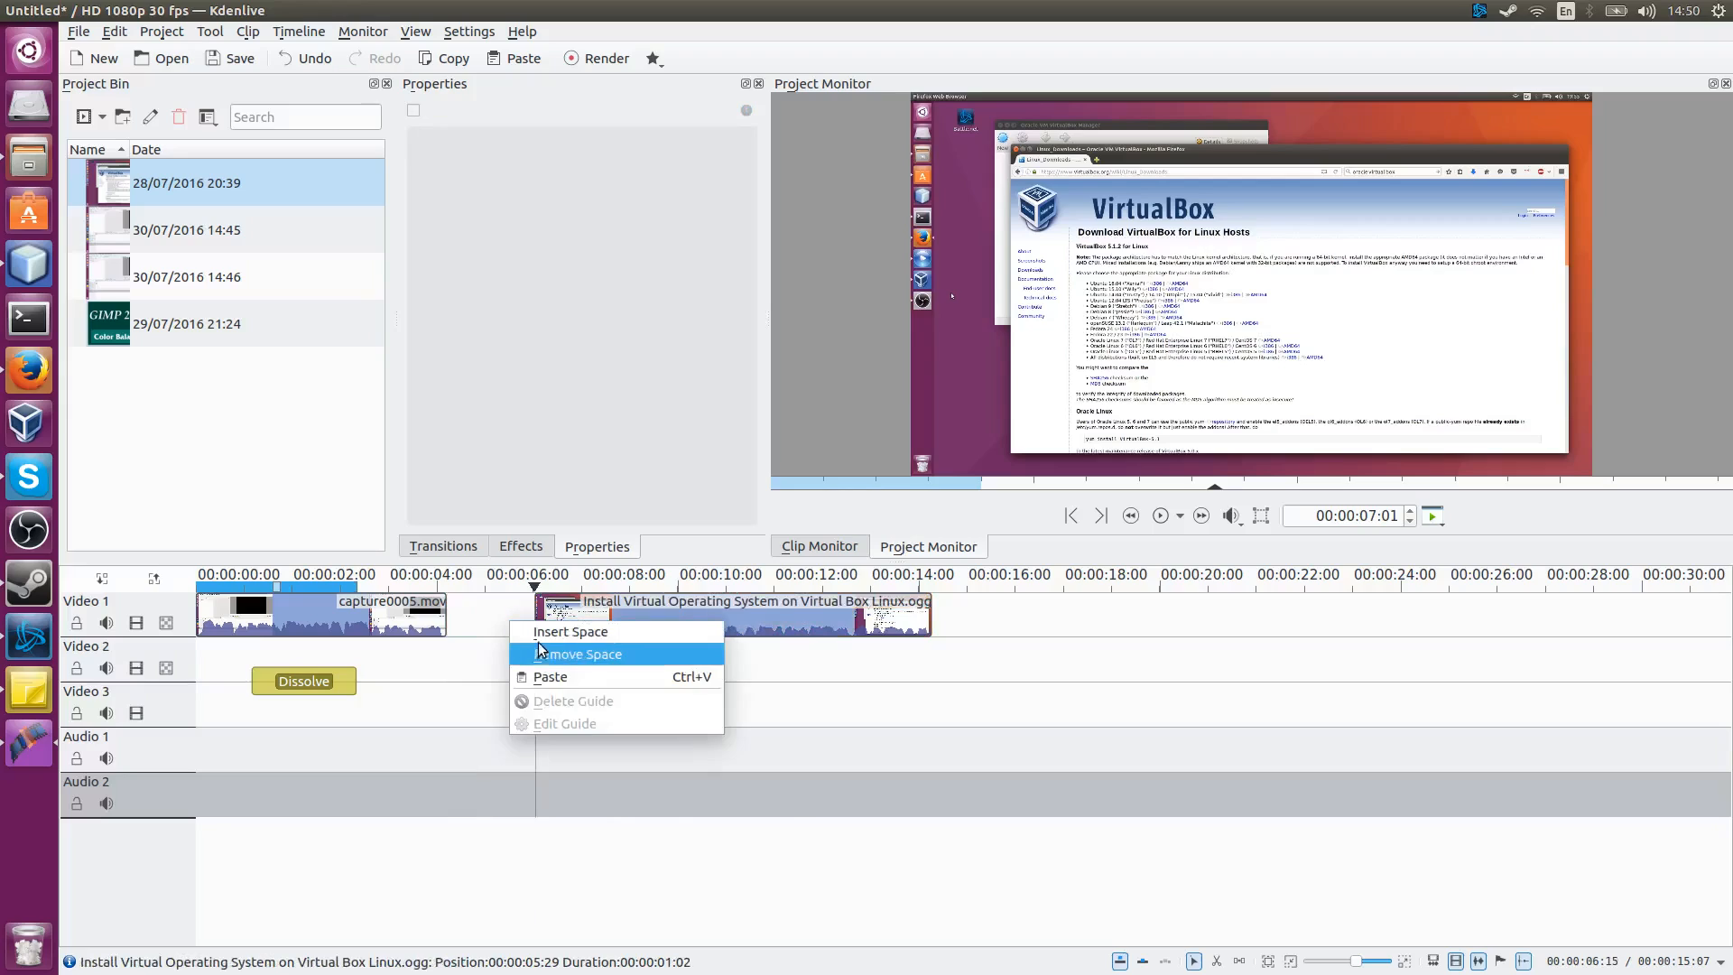
click(552, 654)
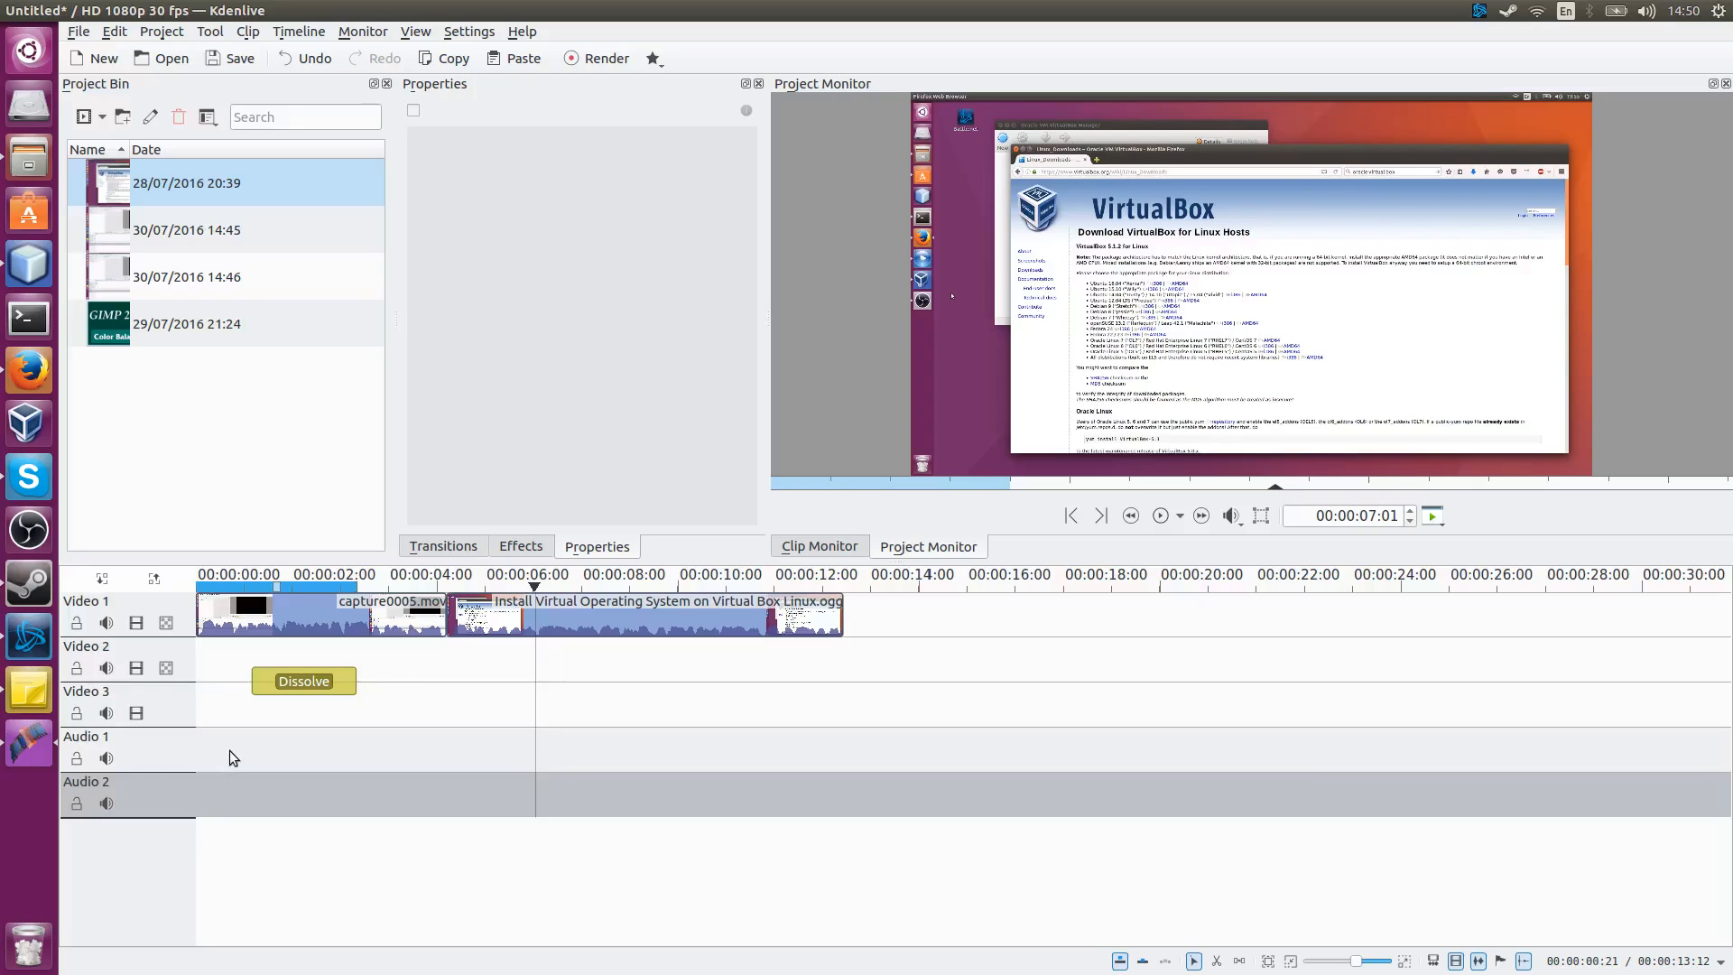
Step: Reopen the Notes window to check the feature list and close it again
click(37, 693)
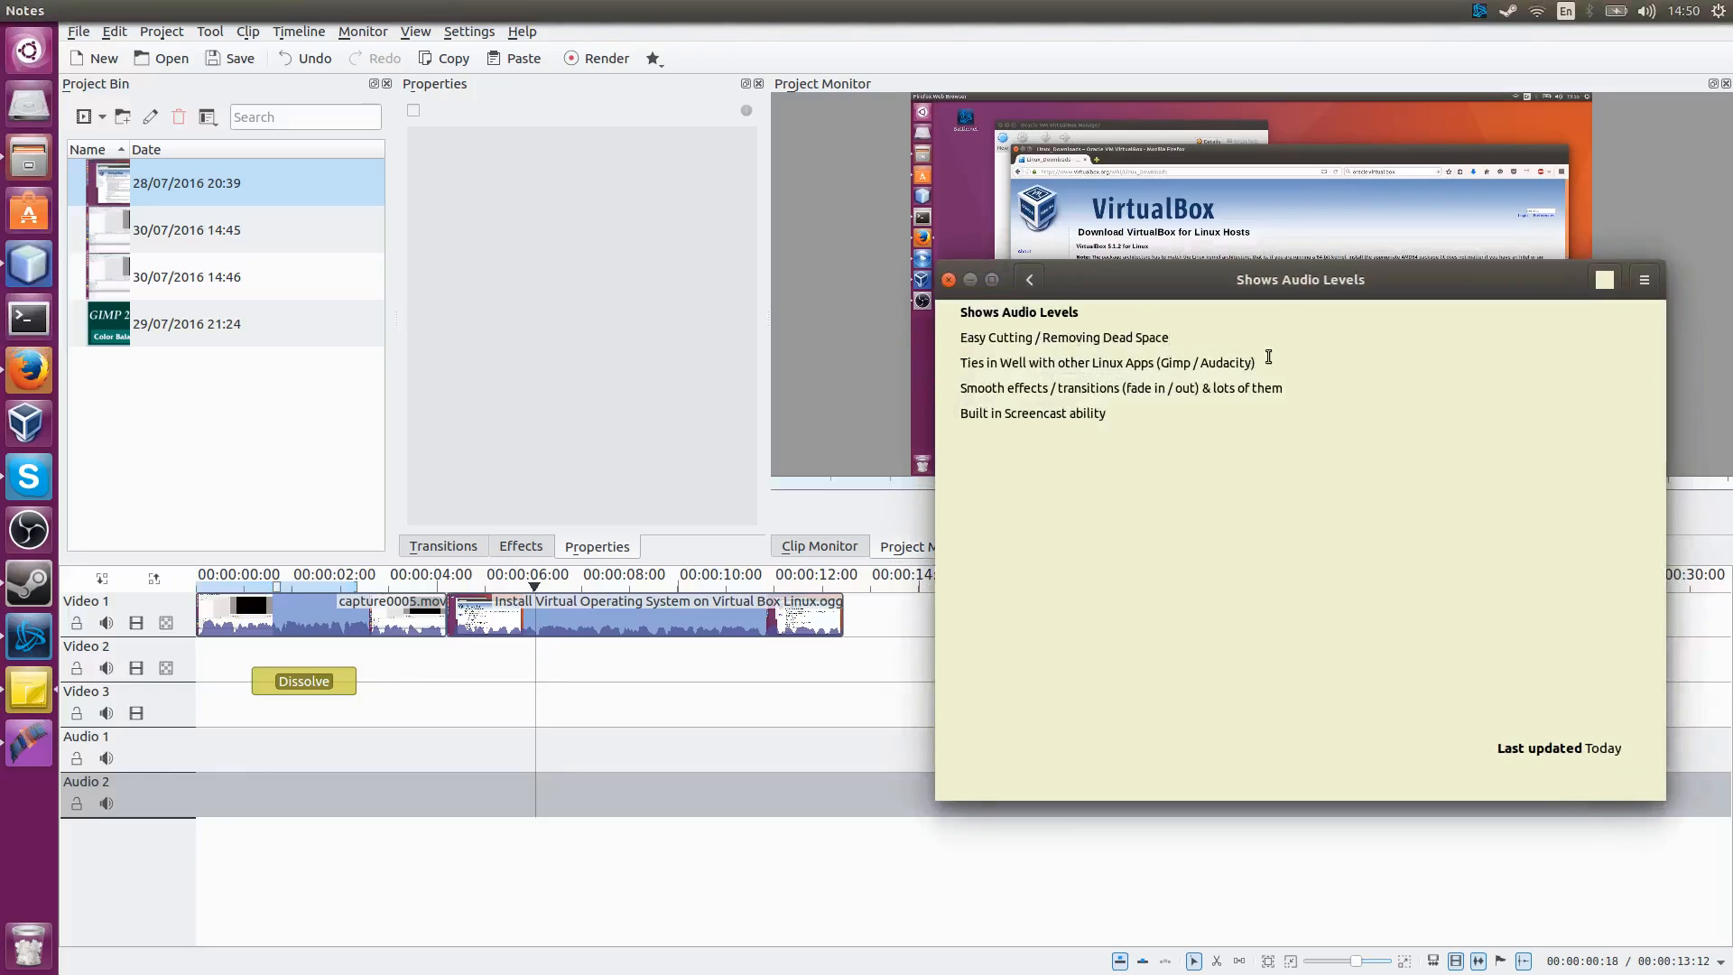
click(973, 286)
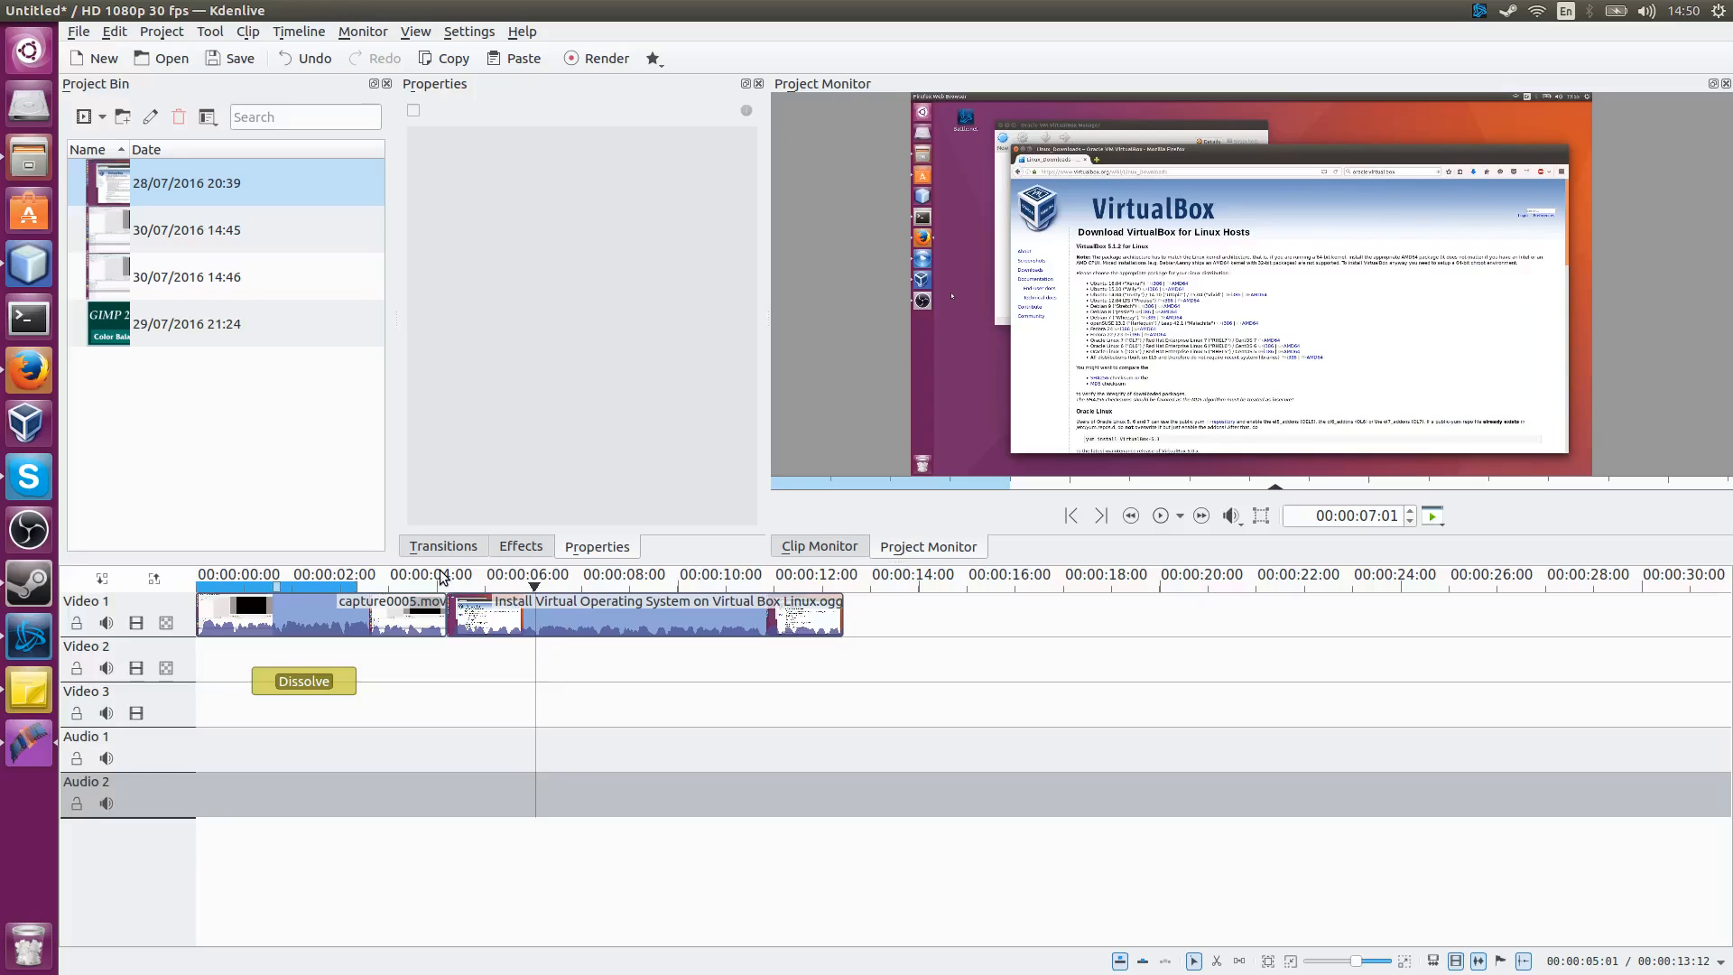
Step: Open the GIMP Color Balance Tool image clip from the project bin with Edit Clip
click(117, 329)
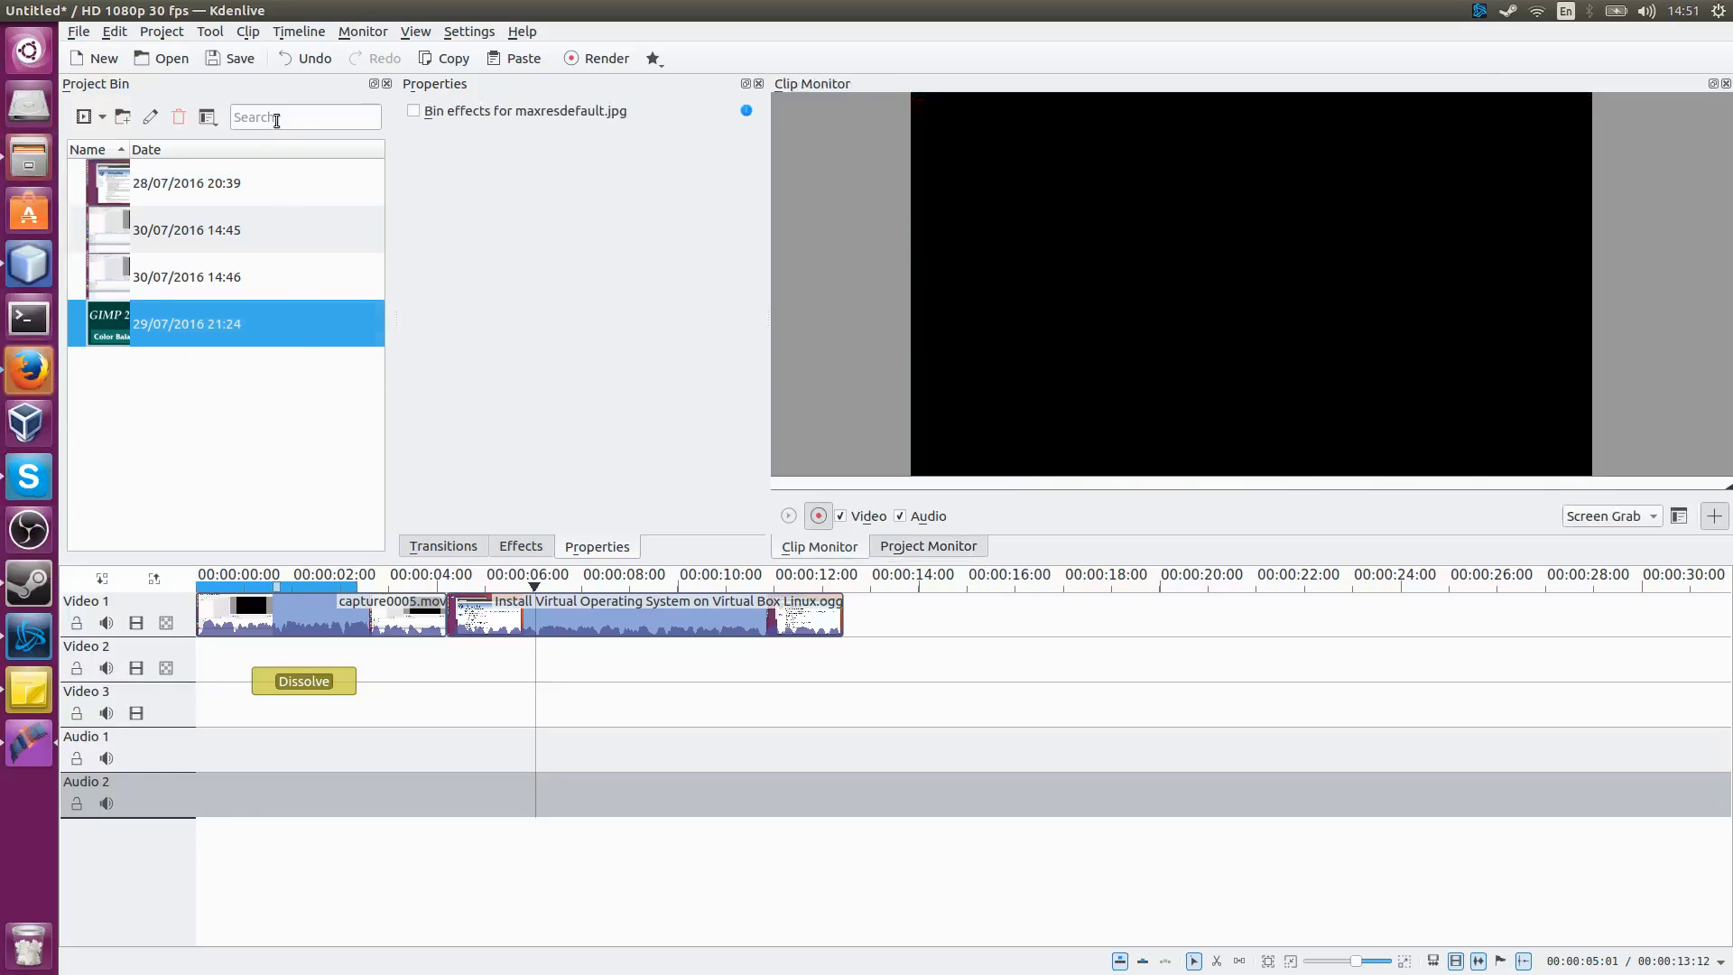
right_click(176, 337)
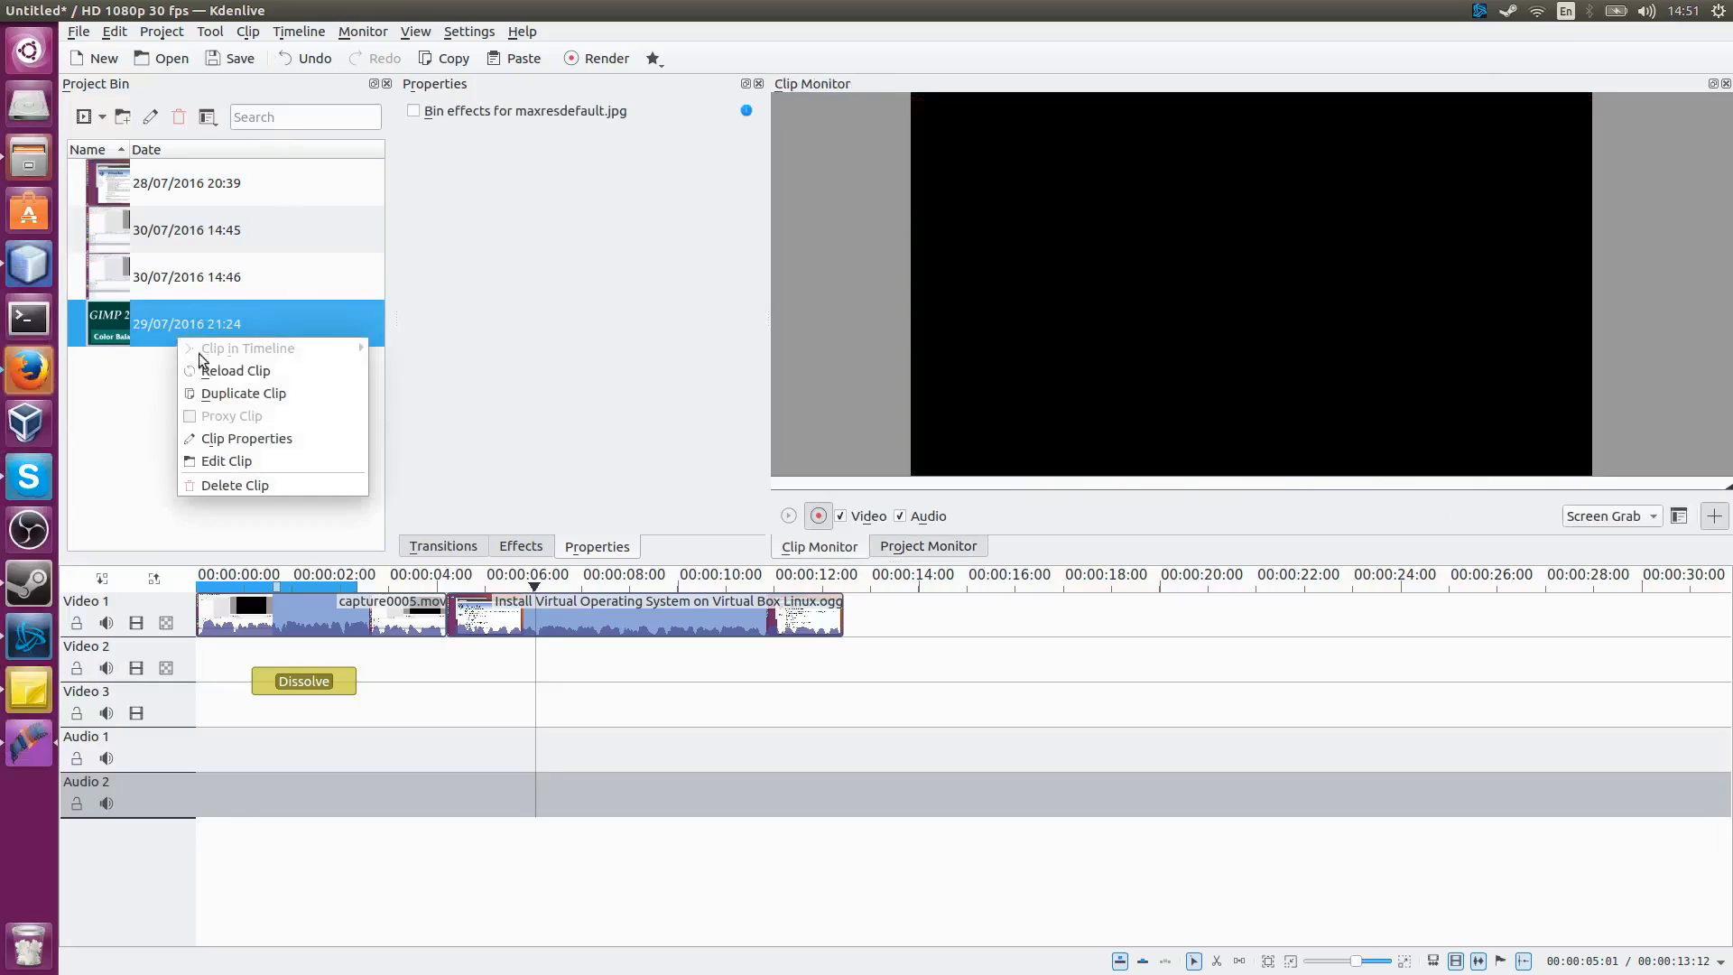
click(250, 463)
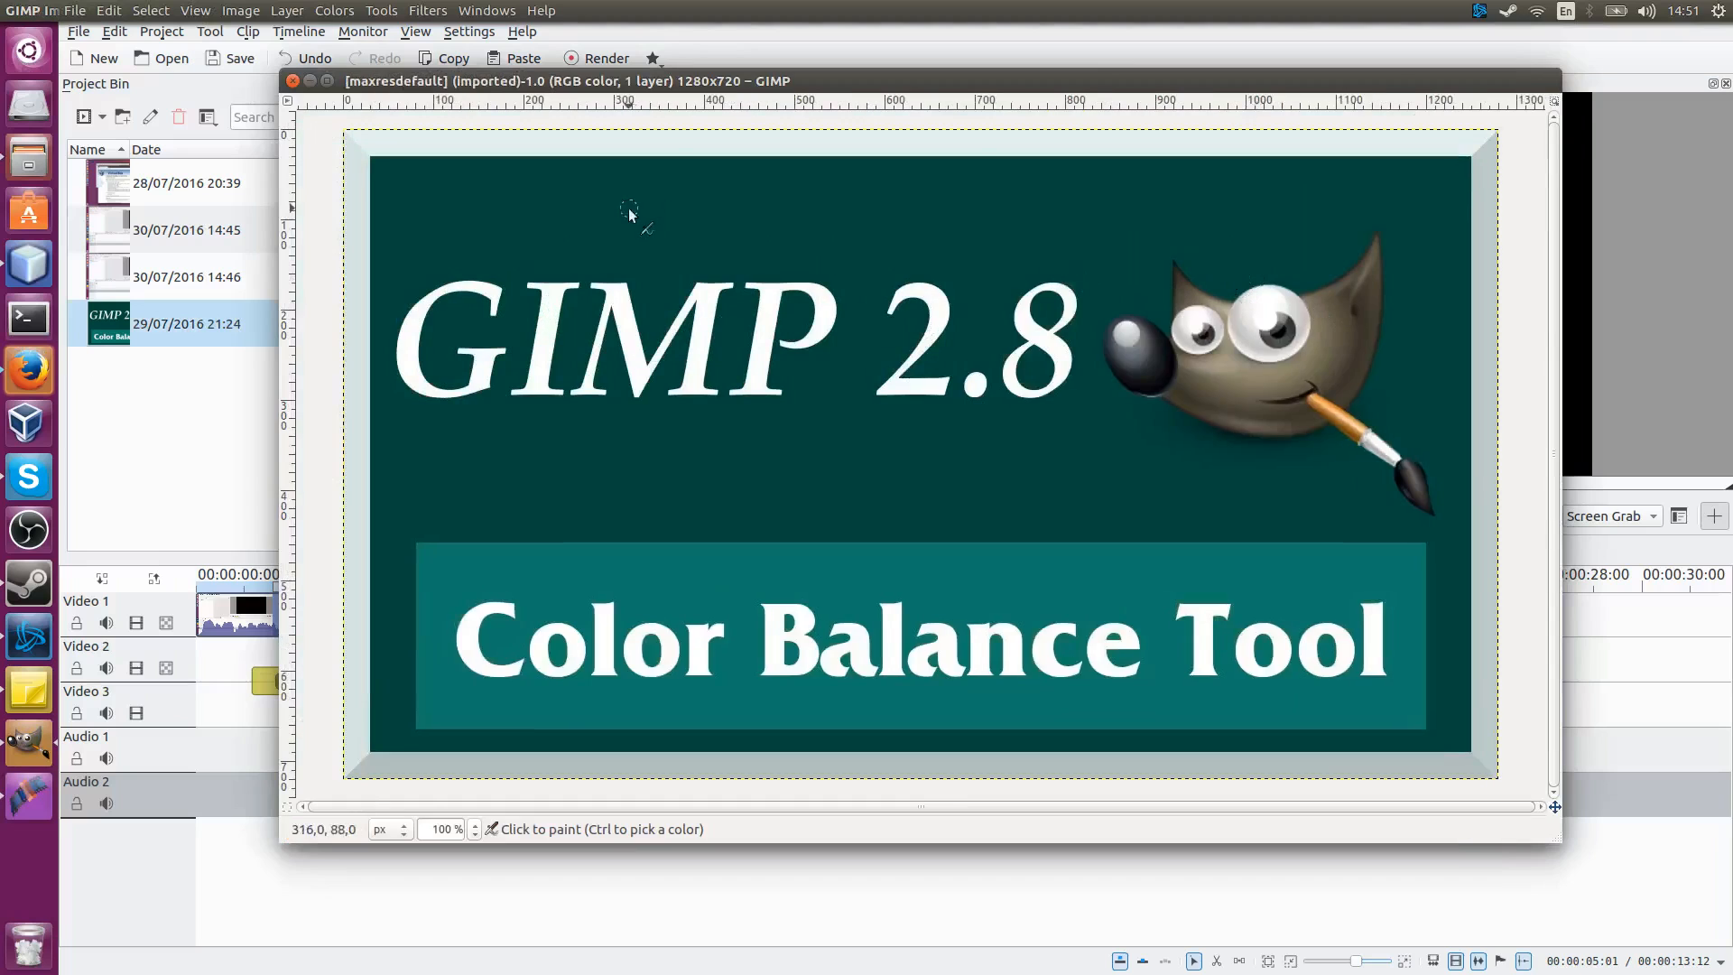
Step: Paint a freehand stroke across the image, then close the image window
mouse_move(566, 192)
mouse_down()
mouse_move(821, 592)
mouse_move(1089, 274)
mouse_up()
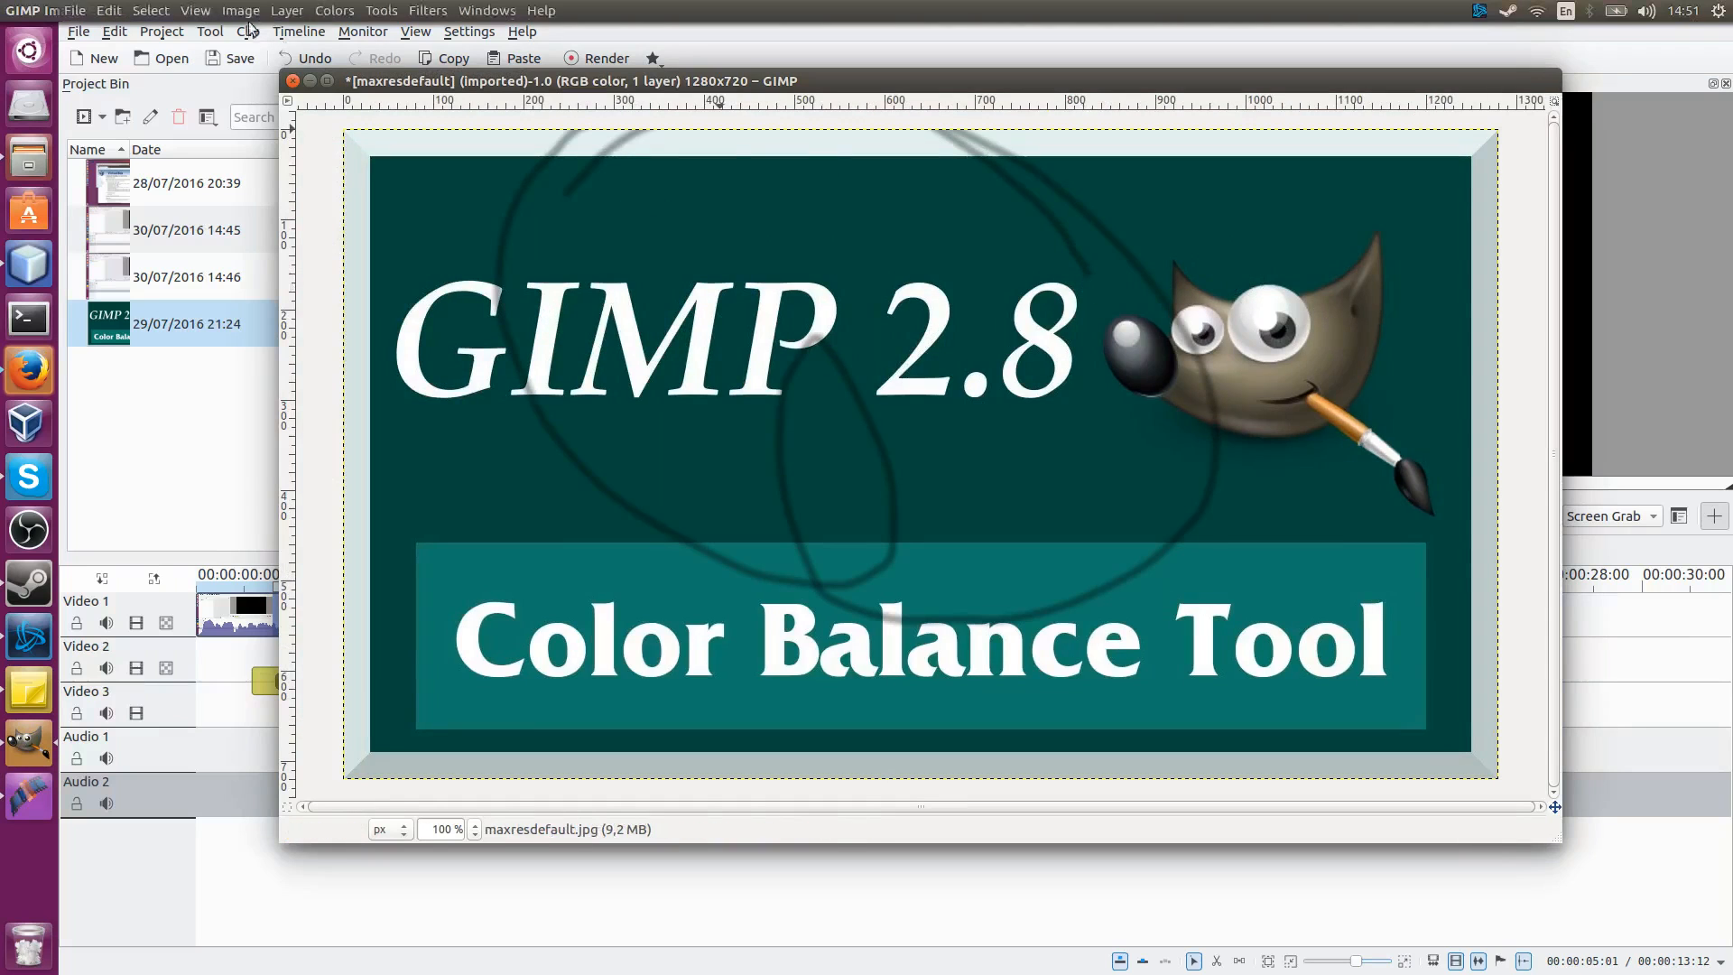
click(74, 10)
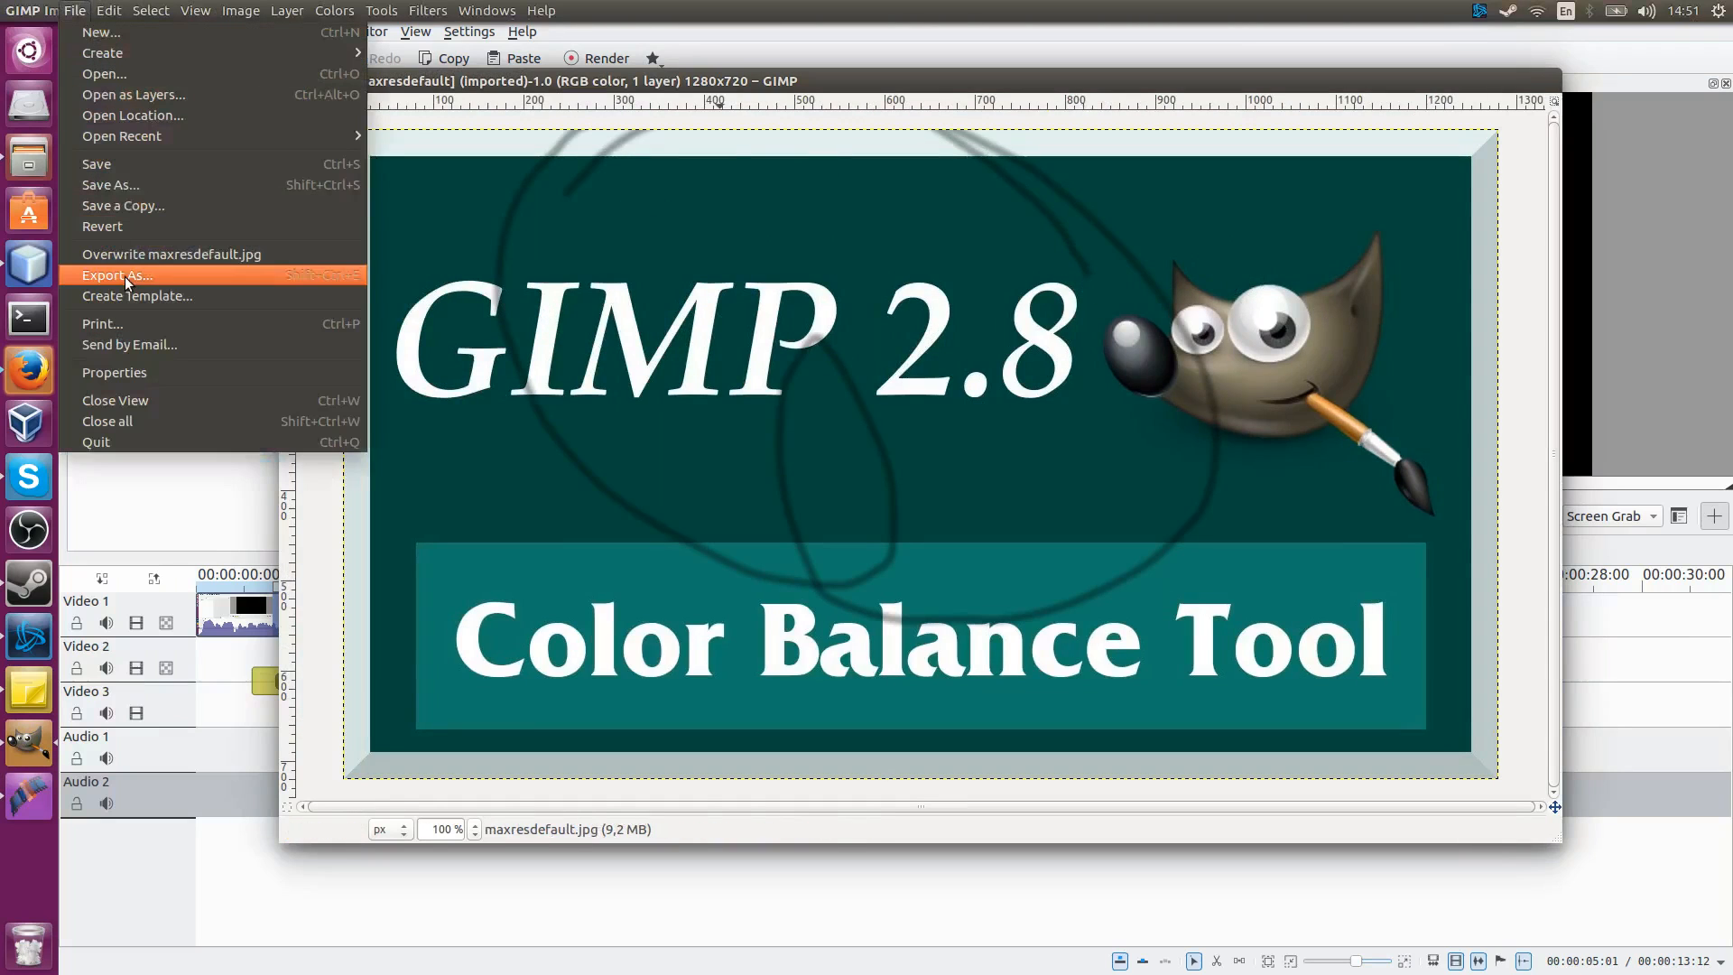
click(549, 83)
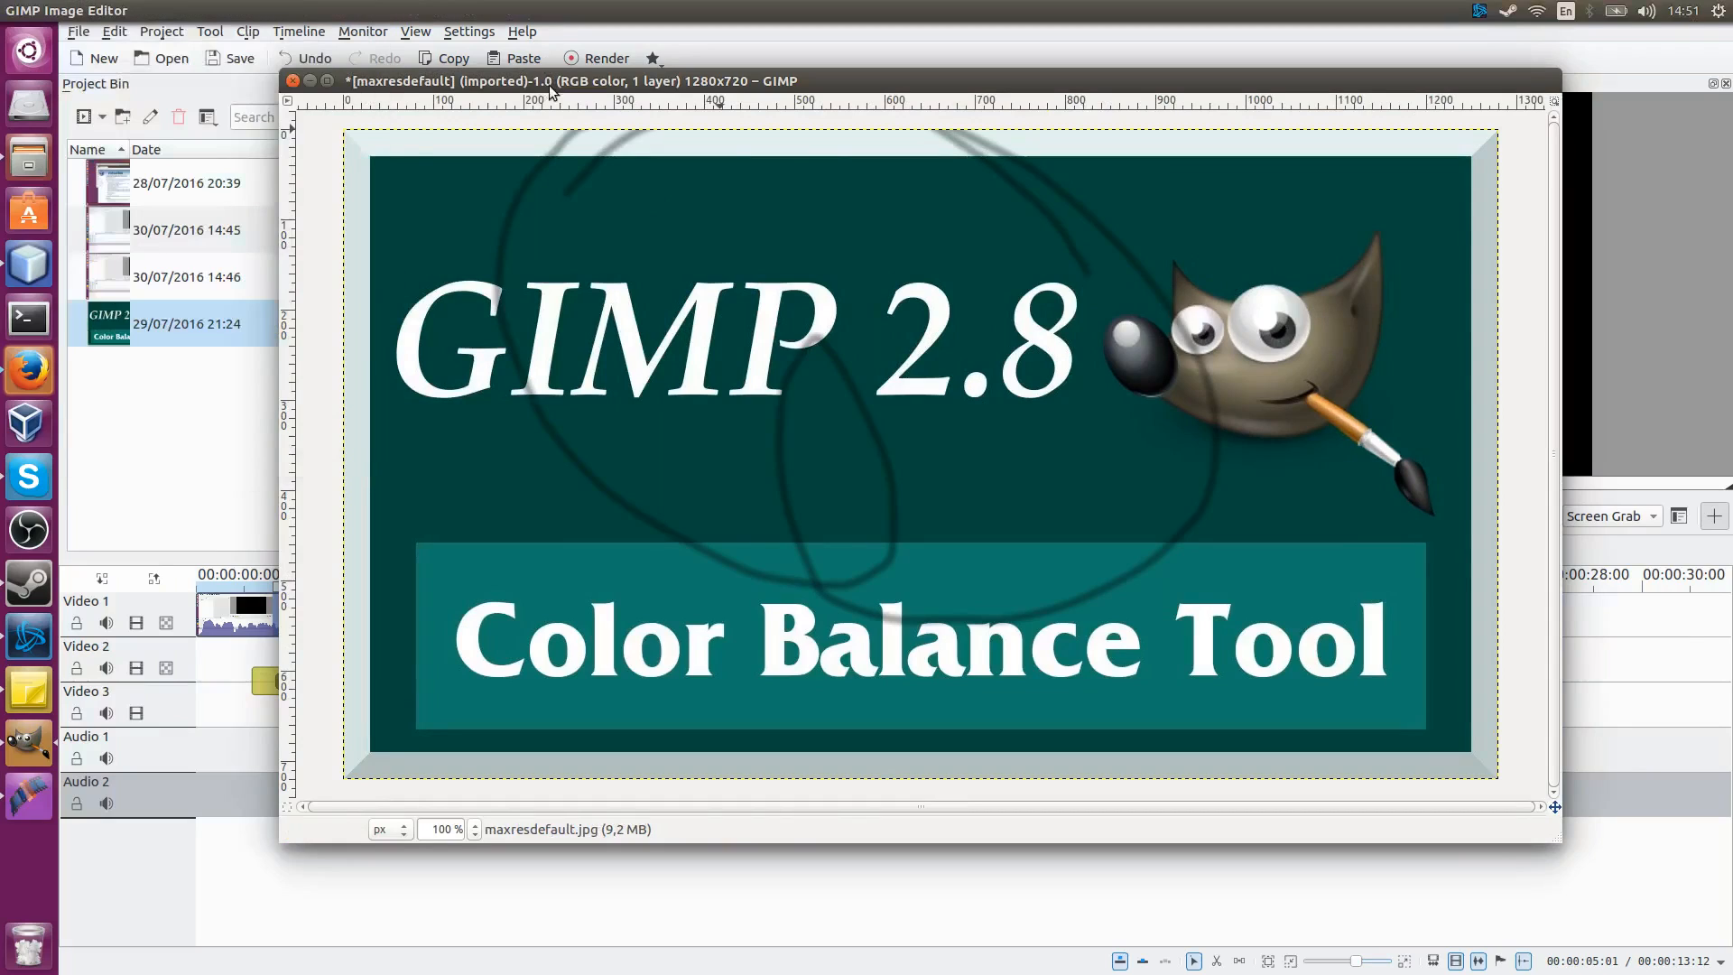
click(292, 80)
click(845, 563)
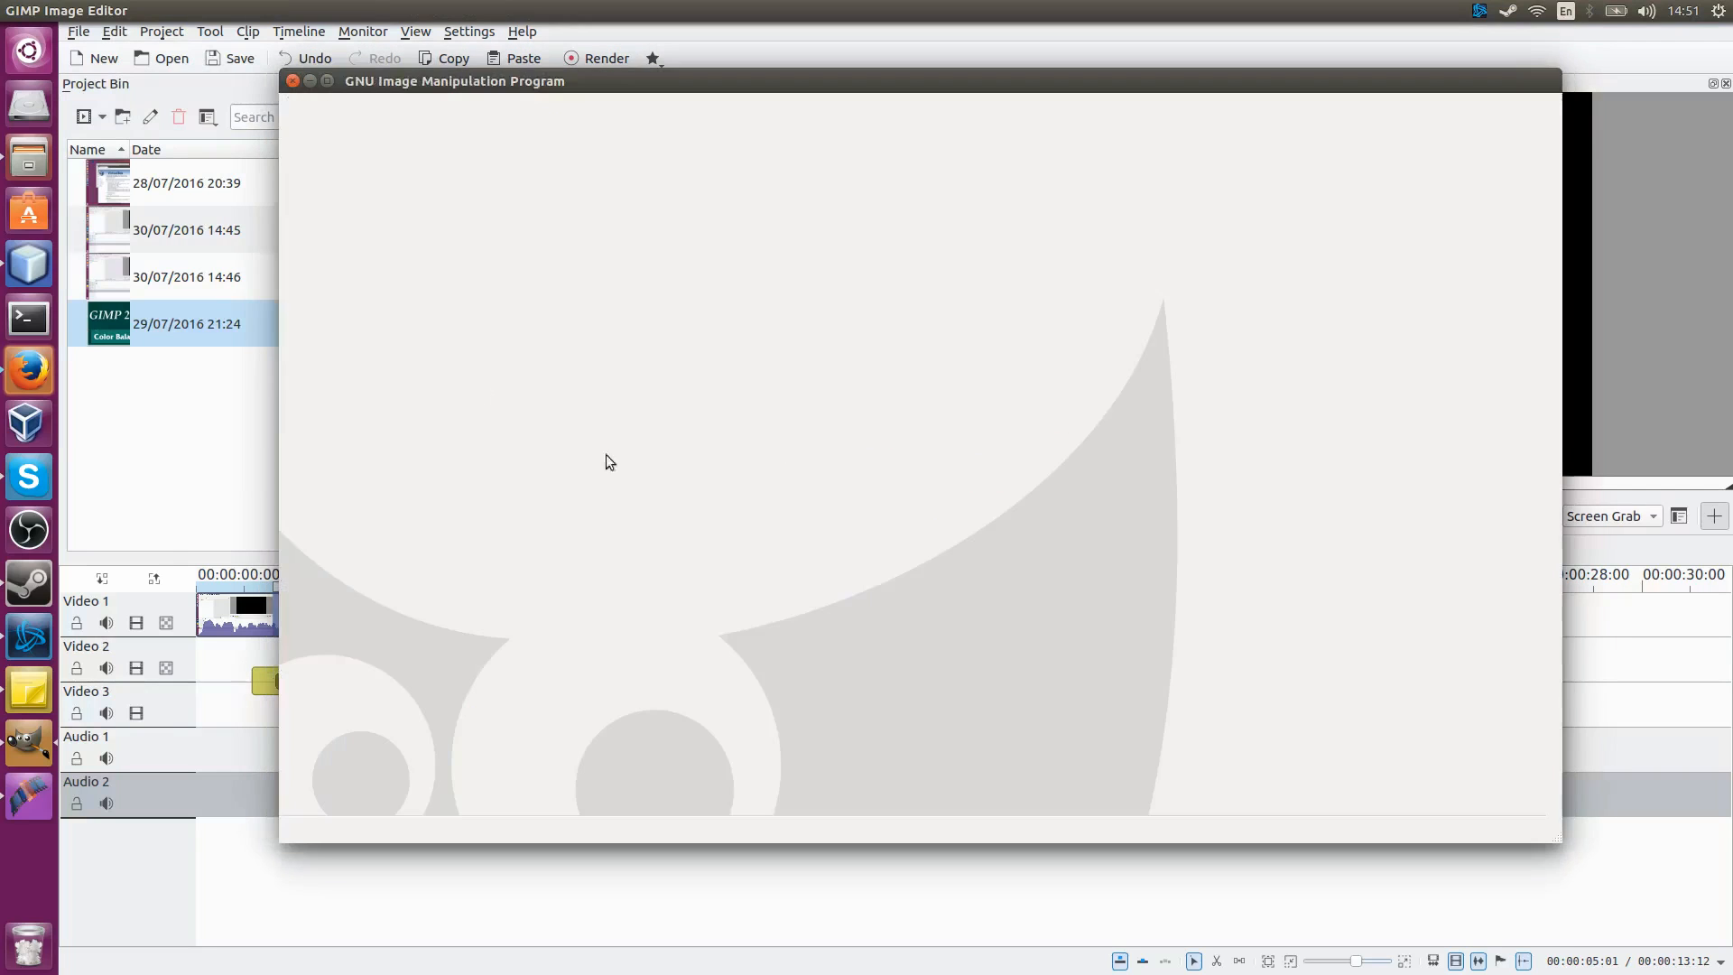
click(214, 390)
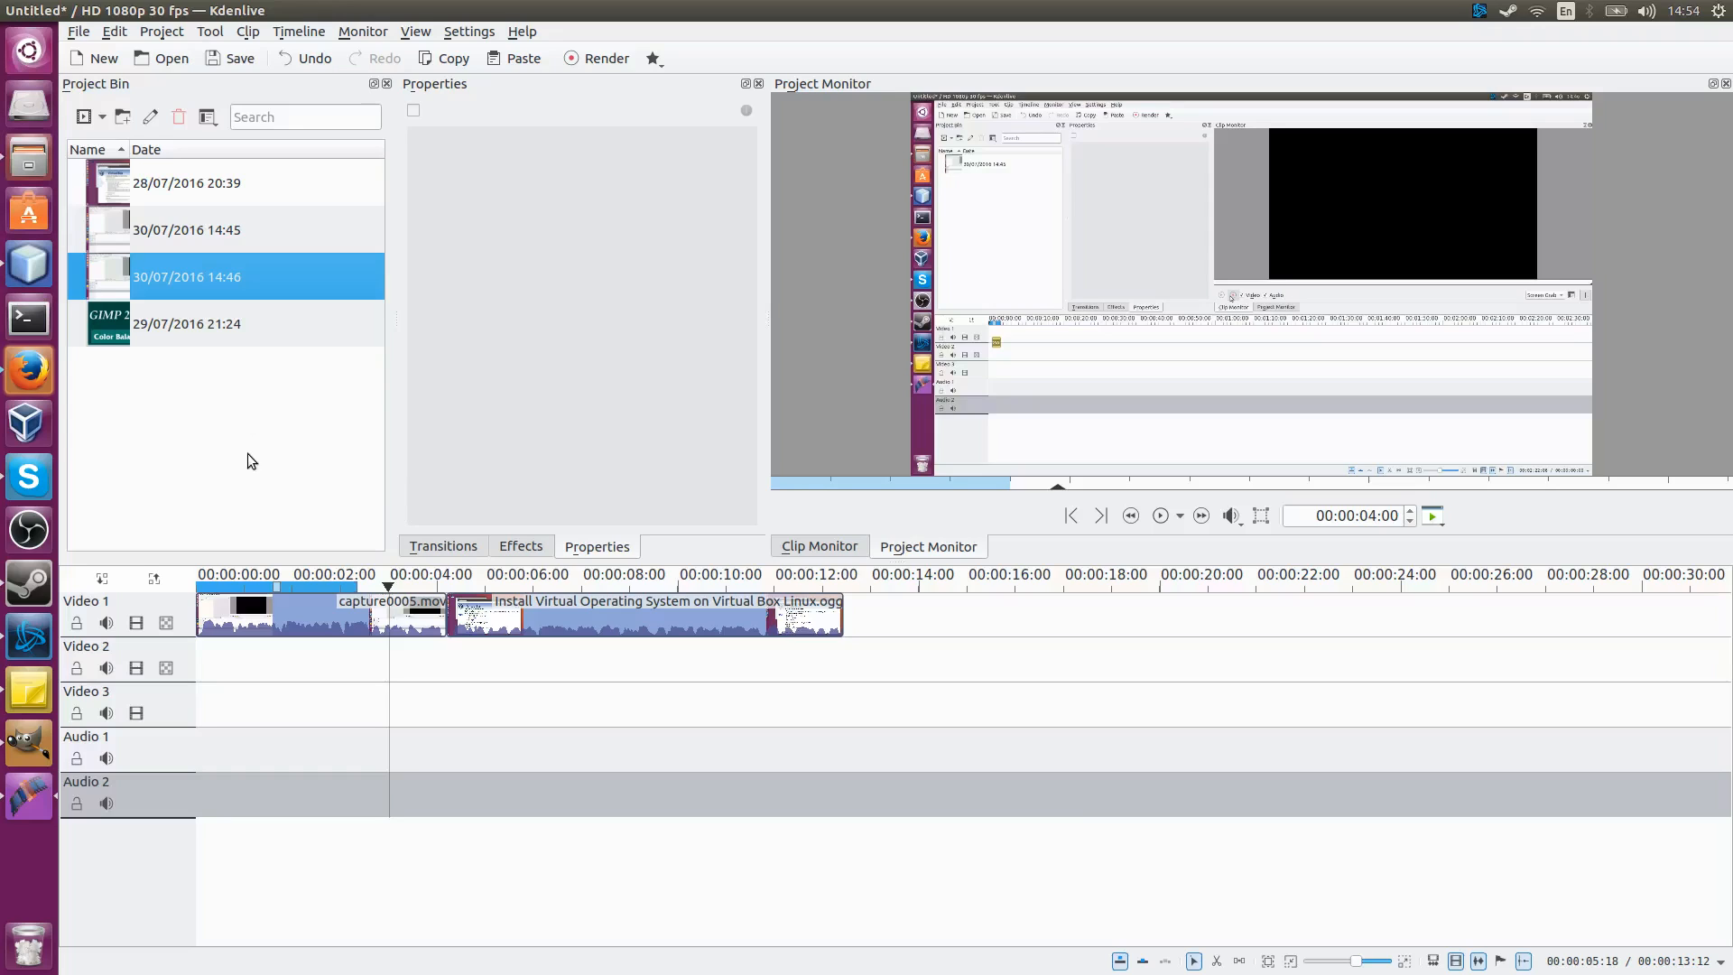
click(219, 184)
mouse_move(254, 193)
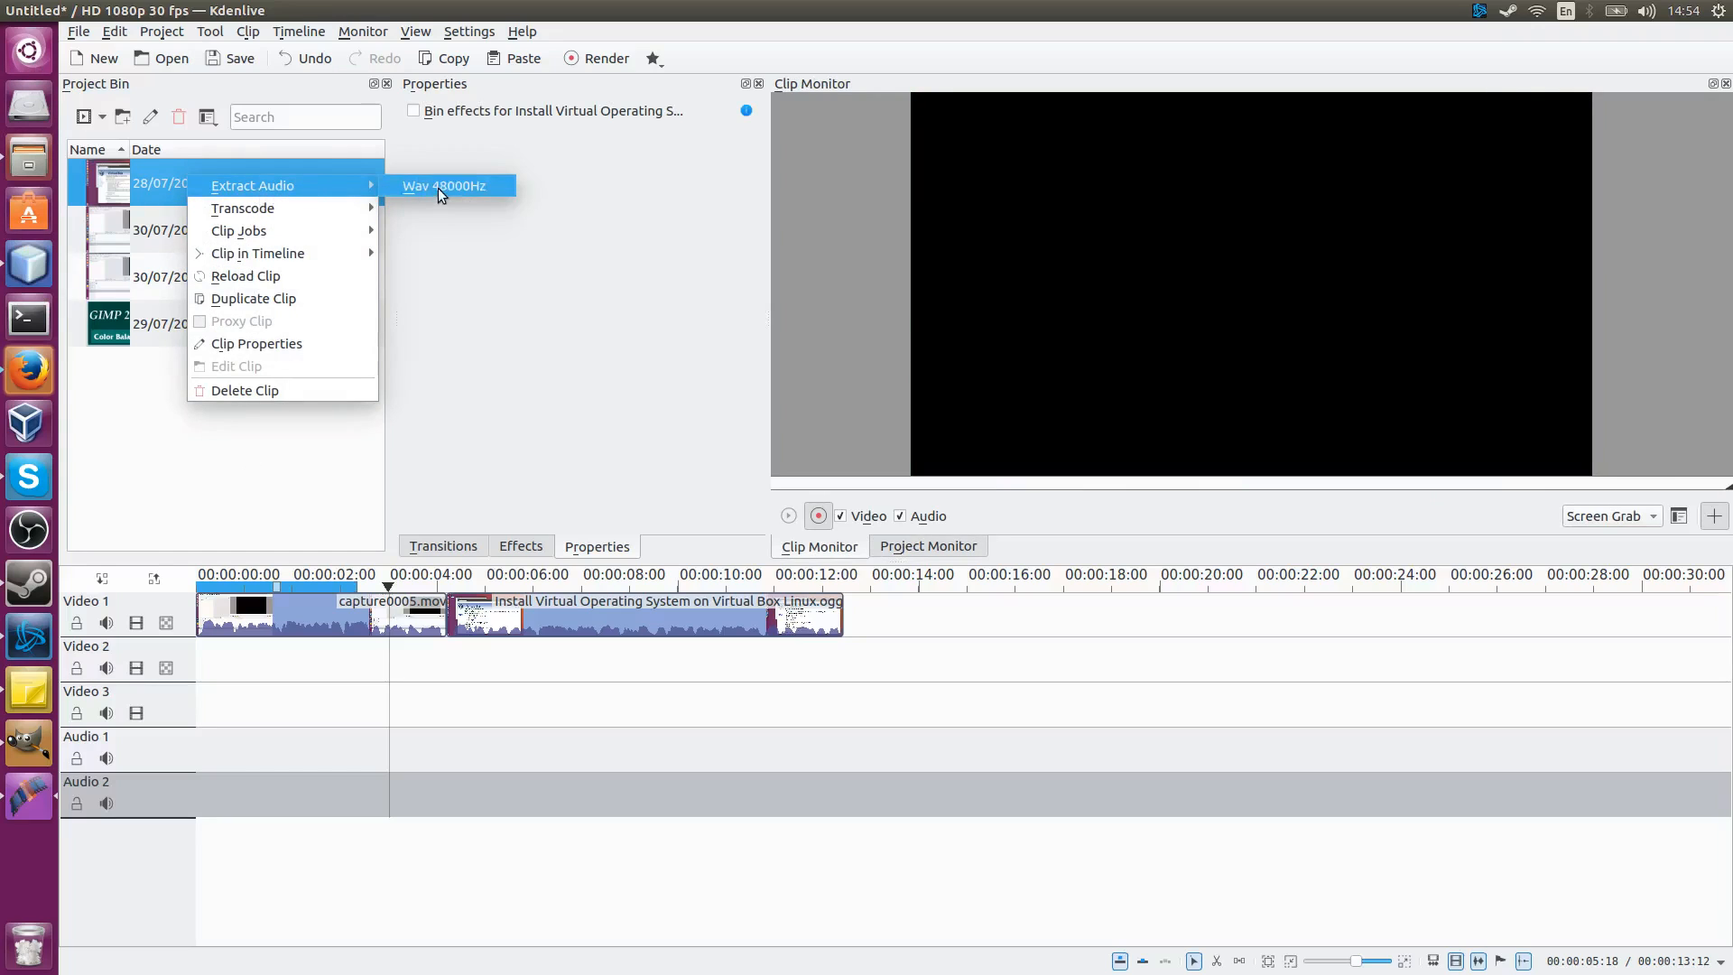
click(409, 188)
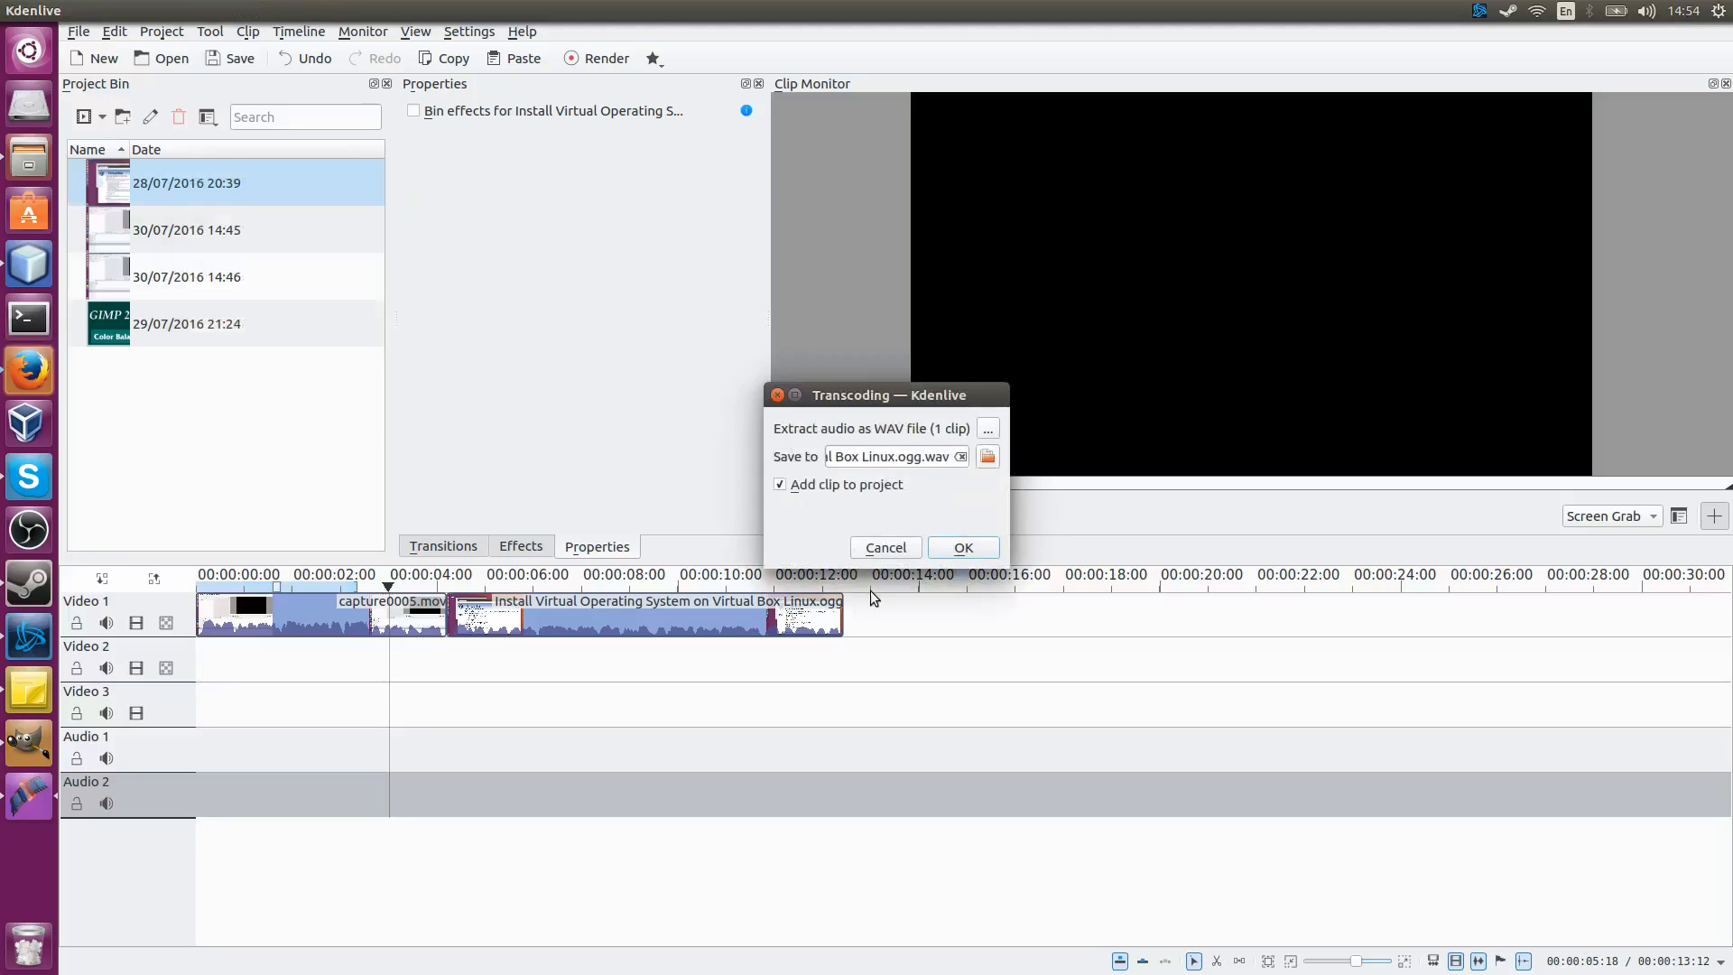
drag(943, 458, 833, 465)
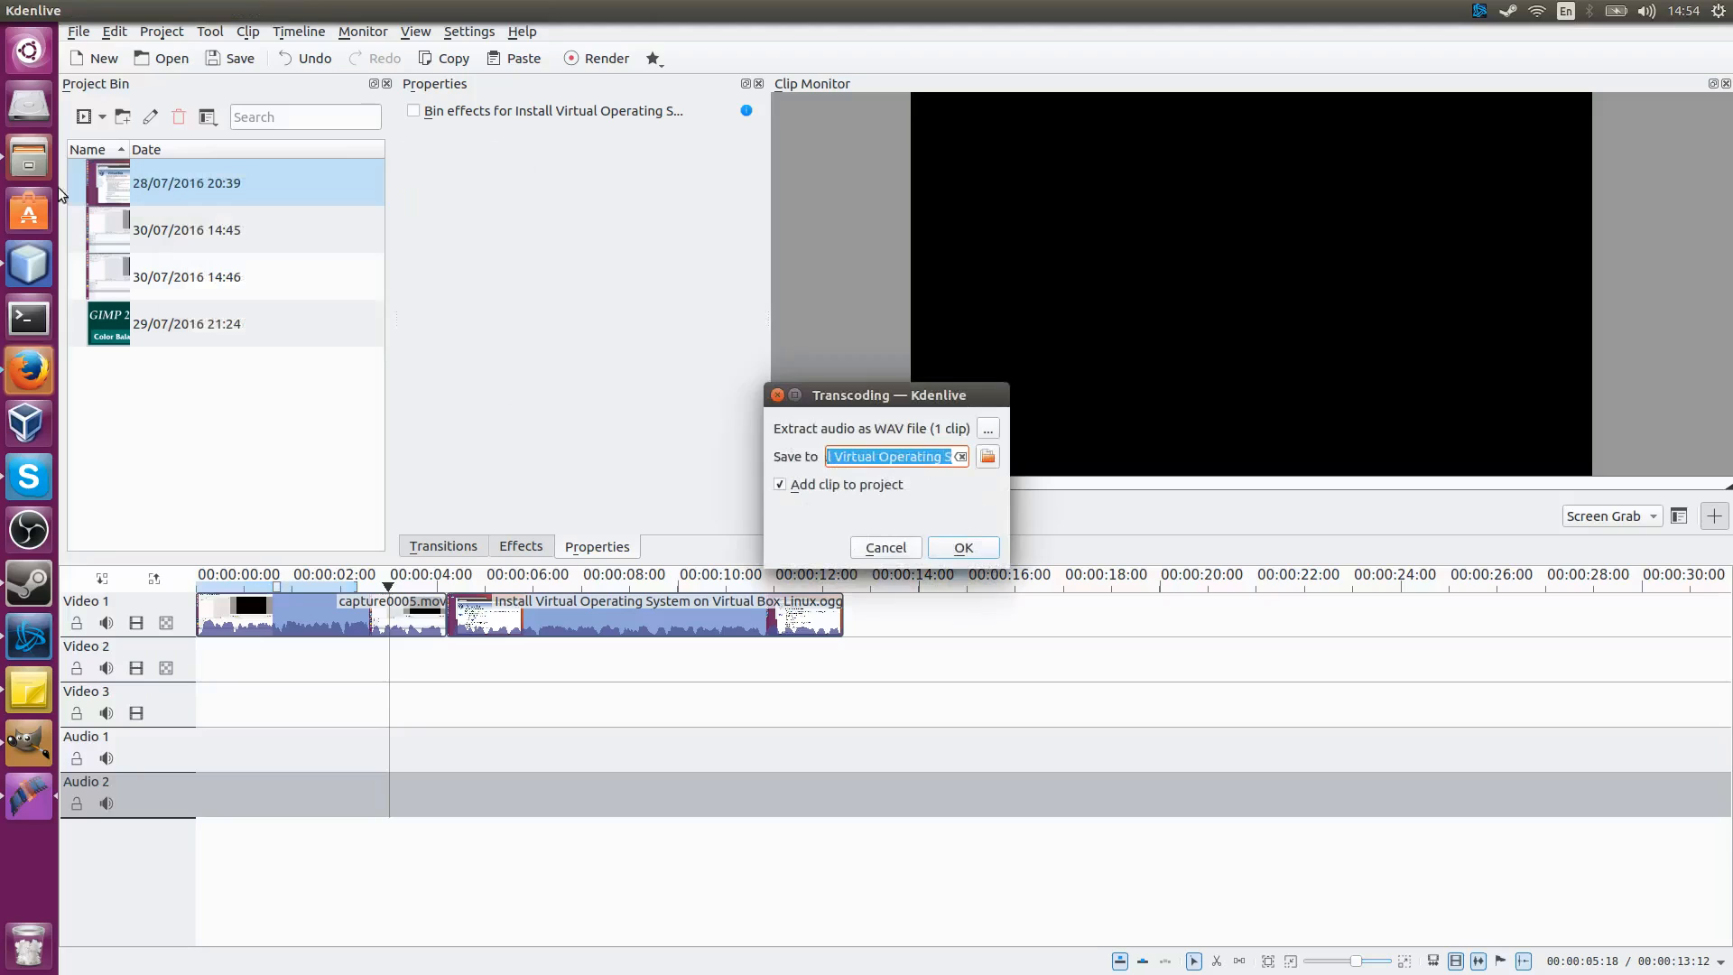
click(884, 548)
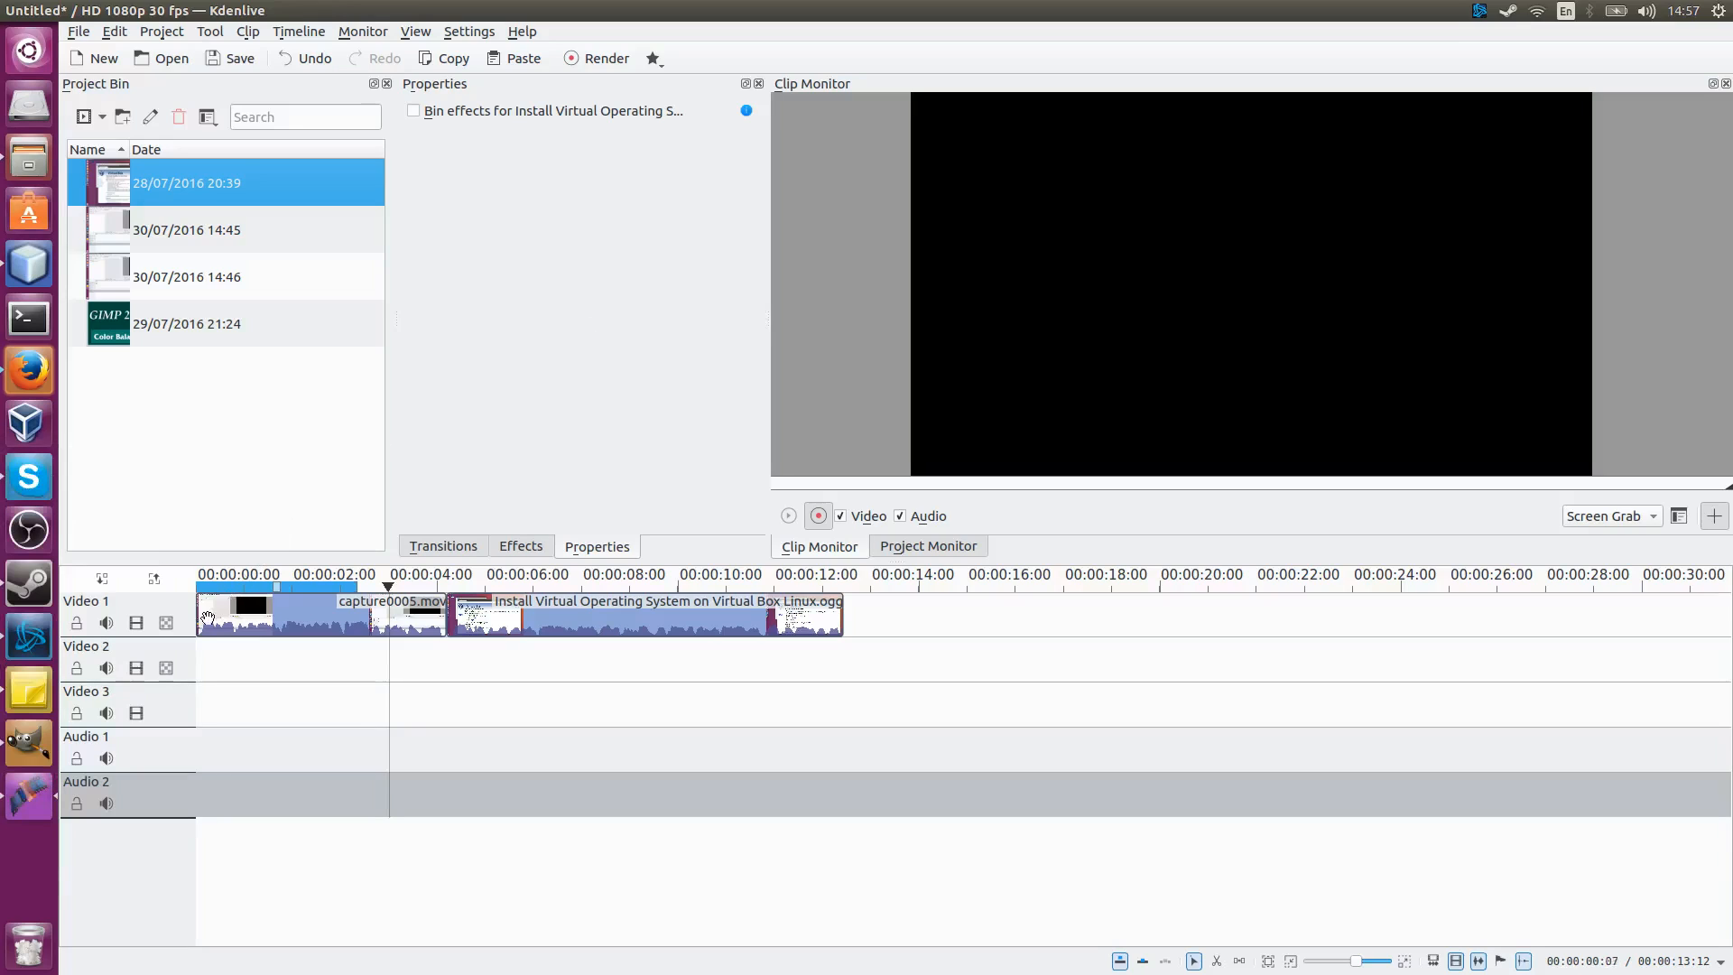
Step: Add a Fade from Black effect to the capture0005.mov clip
click(239, 705)
click(227, 618)
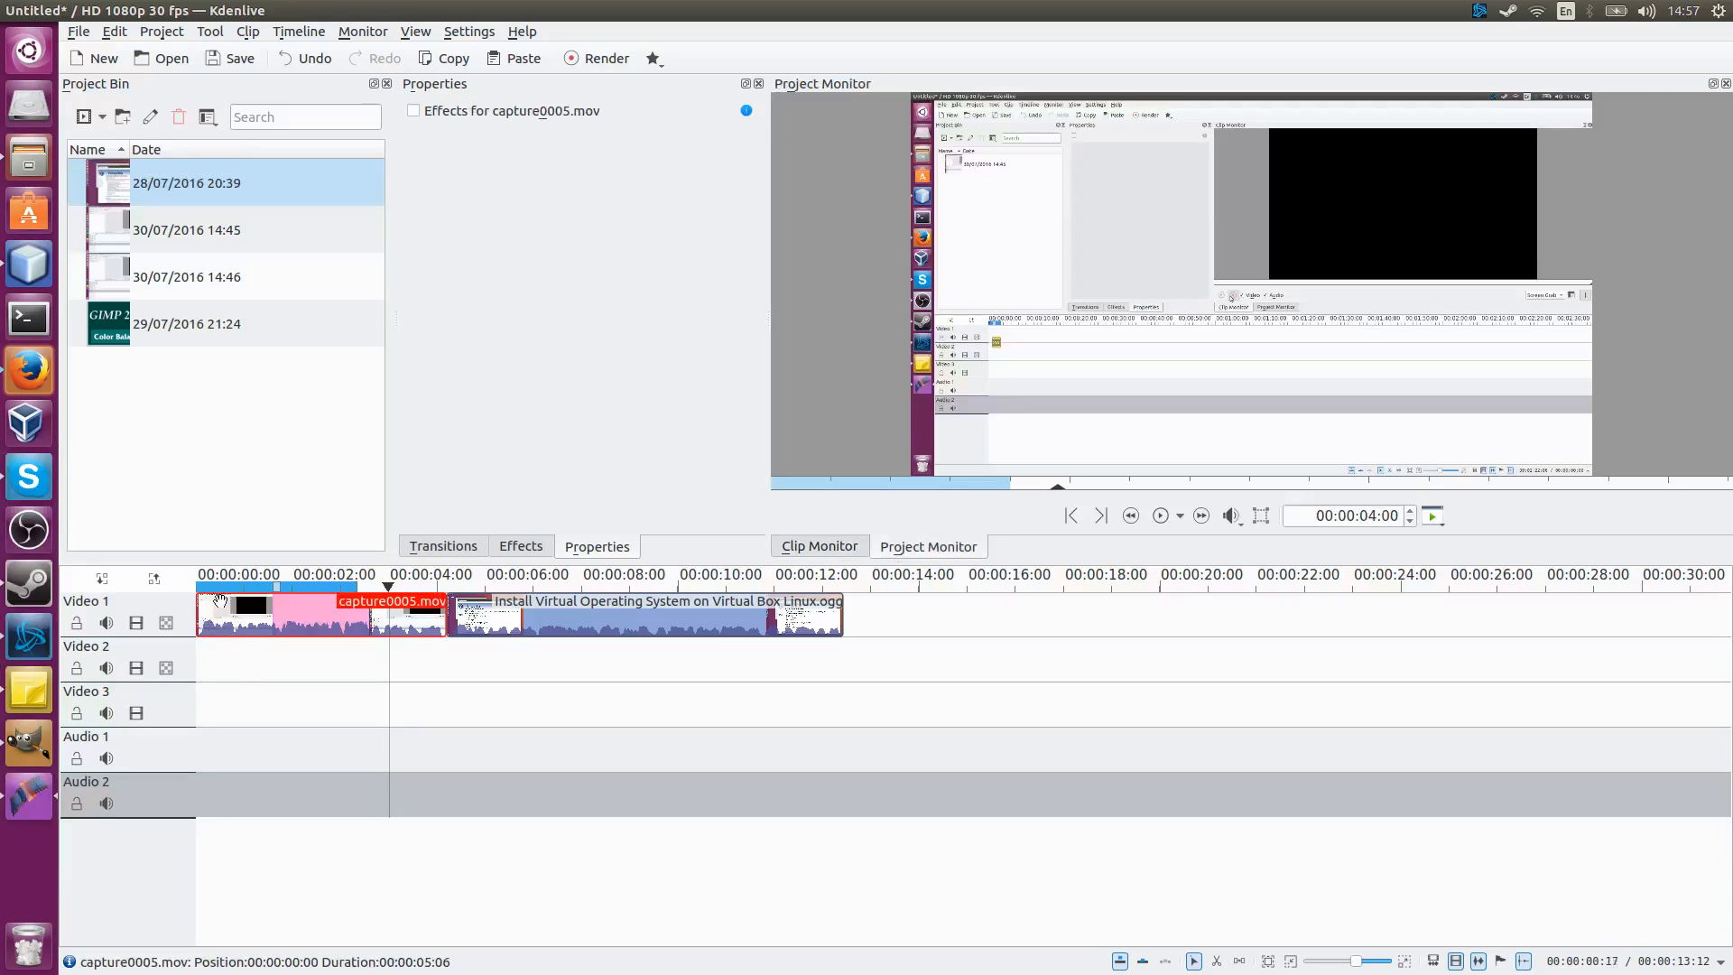
right_click(210, 611)
mouse_move(289, 905)
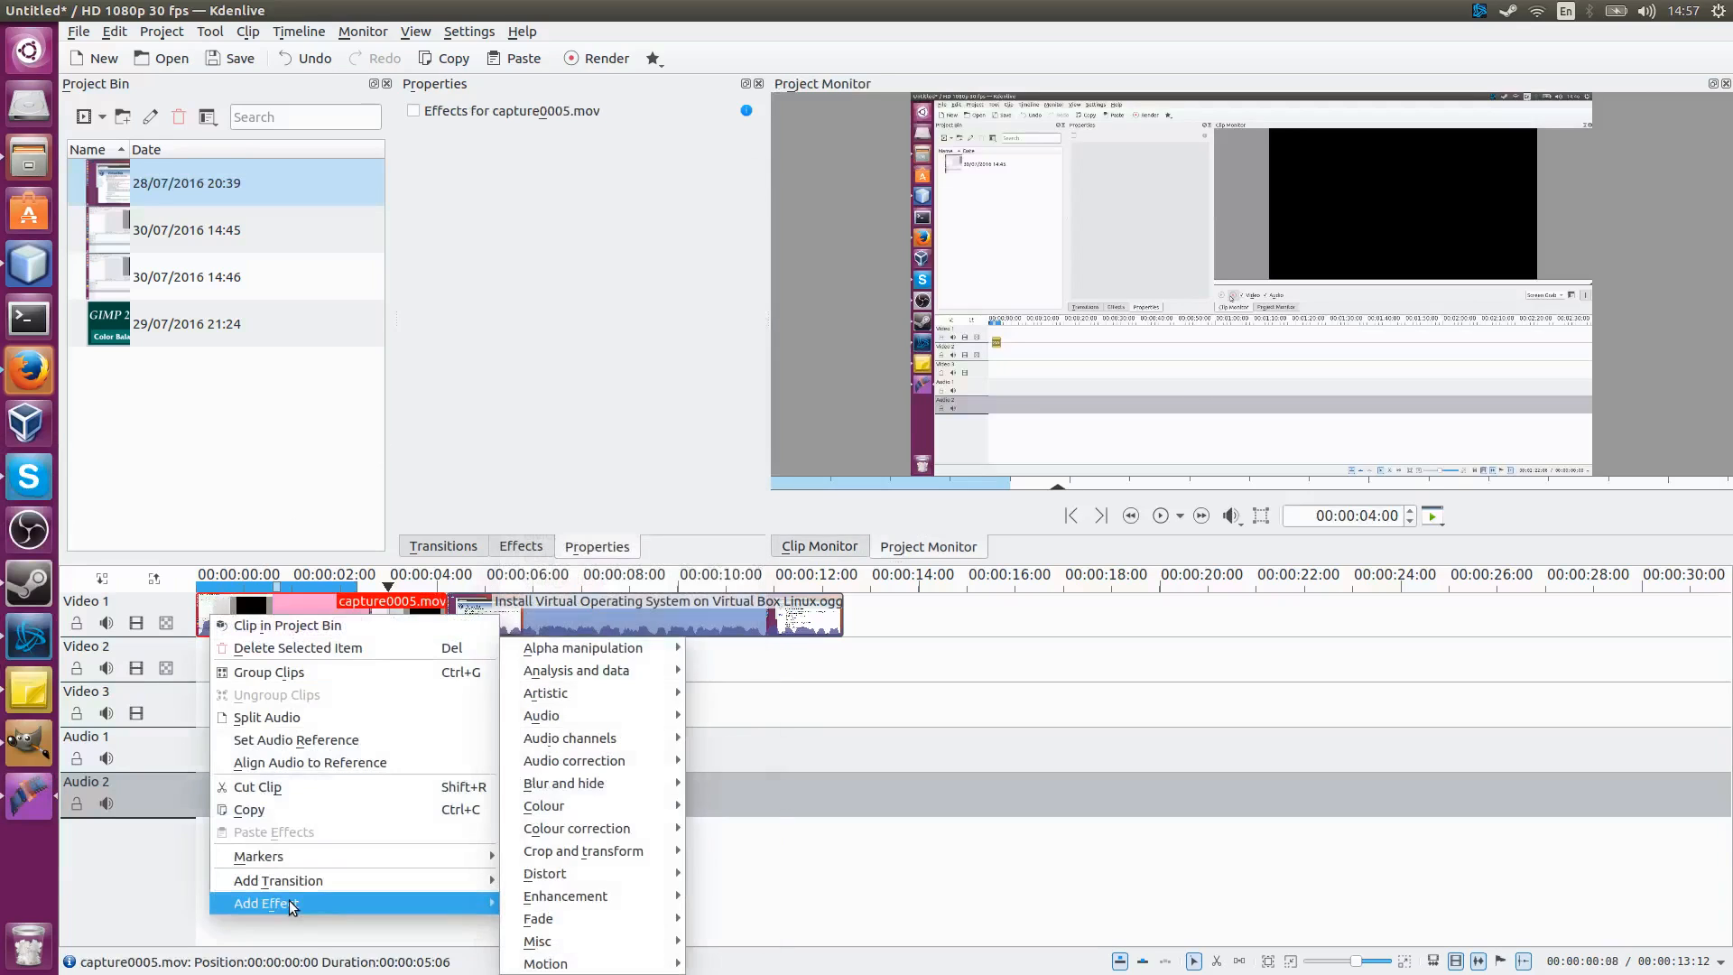
mouse_move(632, 919)
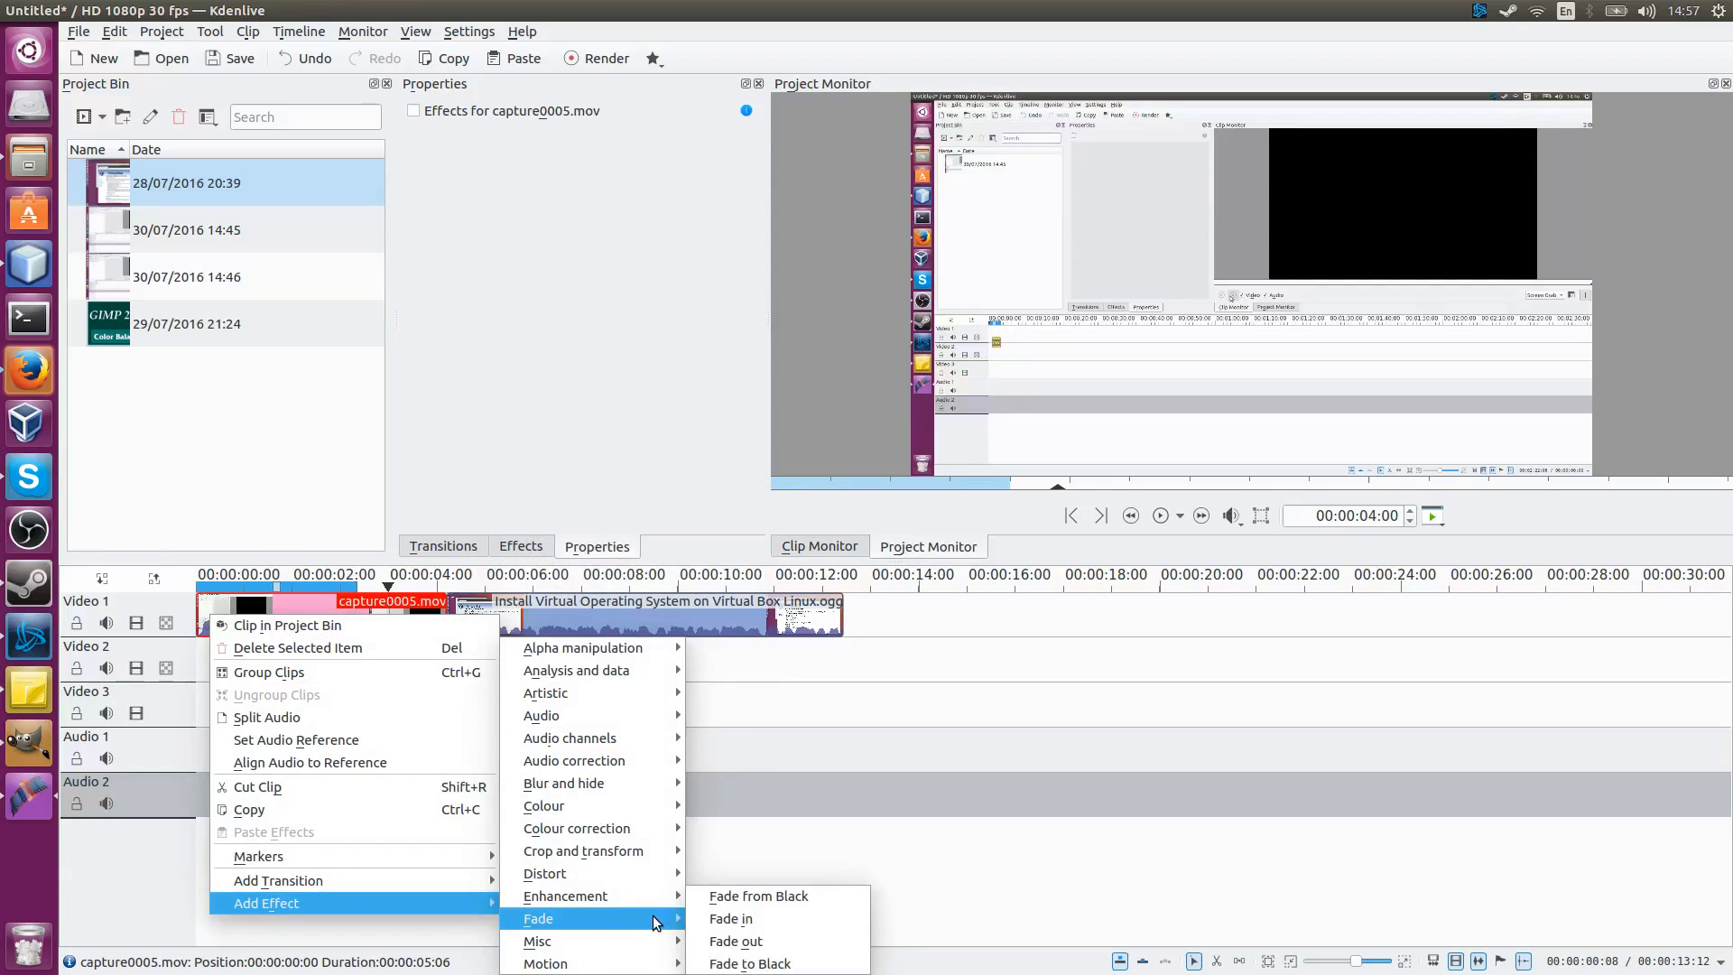
click(731, 907)
Step: Move the playhead to the start and play the timeline to preview the fade
click(224, 578)
drag(218, 579, 177, 578)
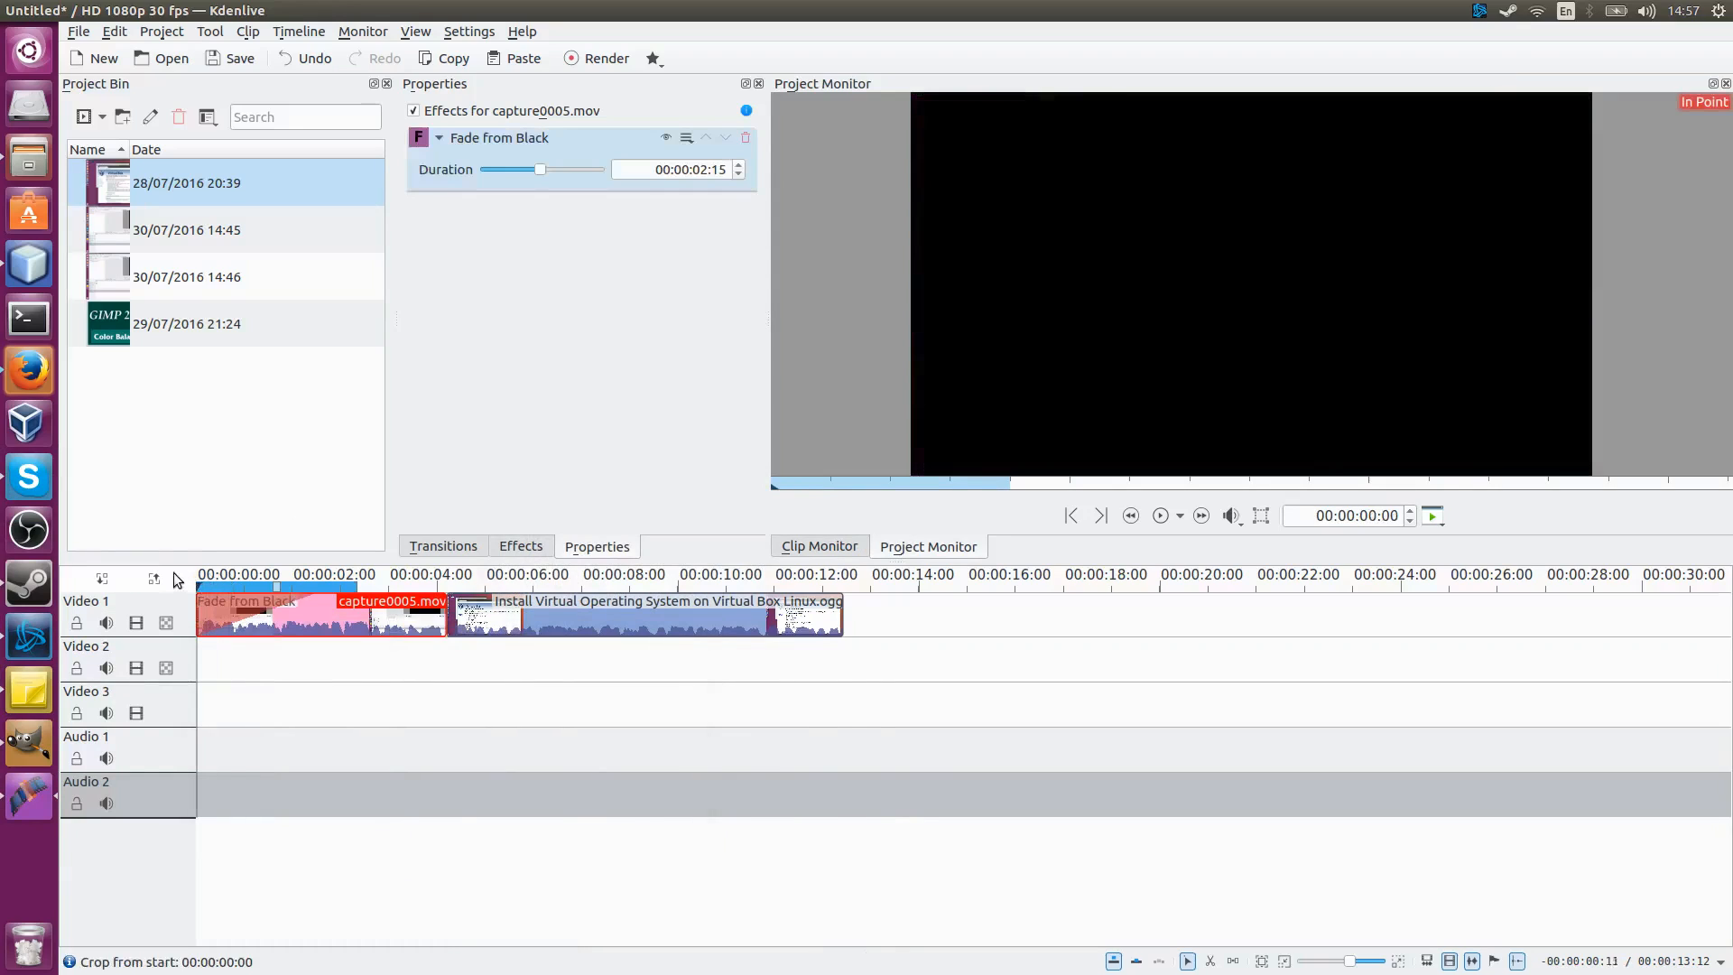
key(space)
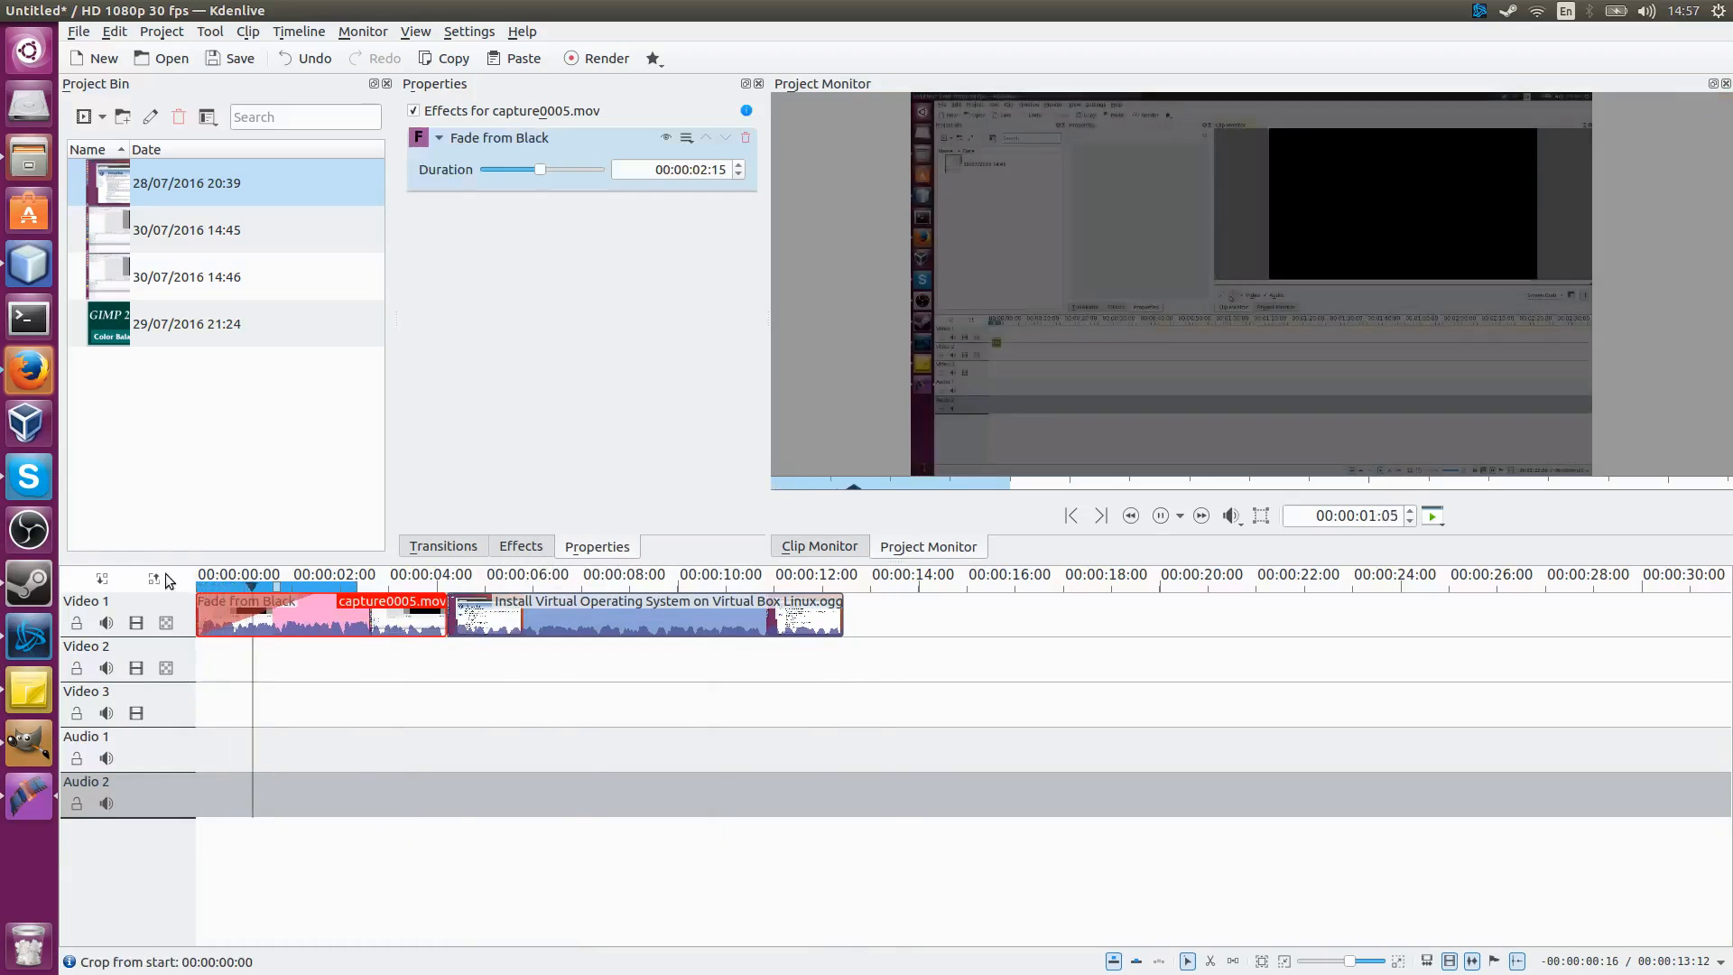
Step: Stop playback and add a Fade to Black effect to the Install Virtual Operating System on Virtual Box Linux.ogg clip
key(space)
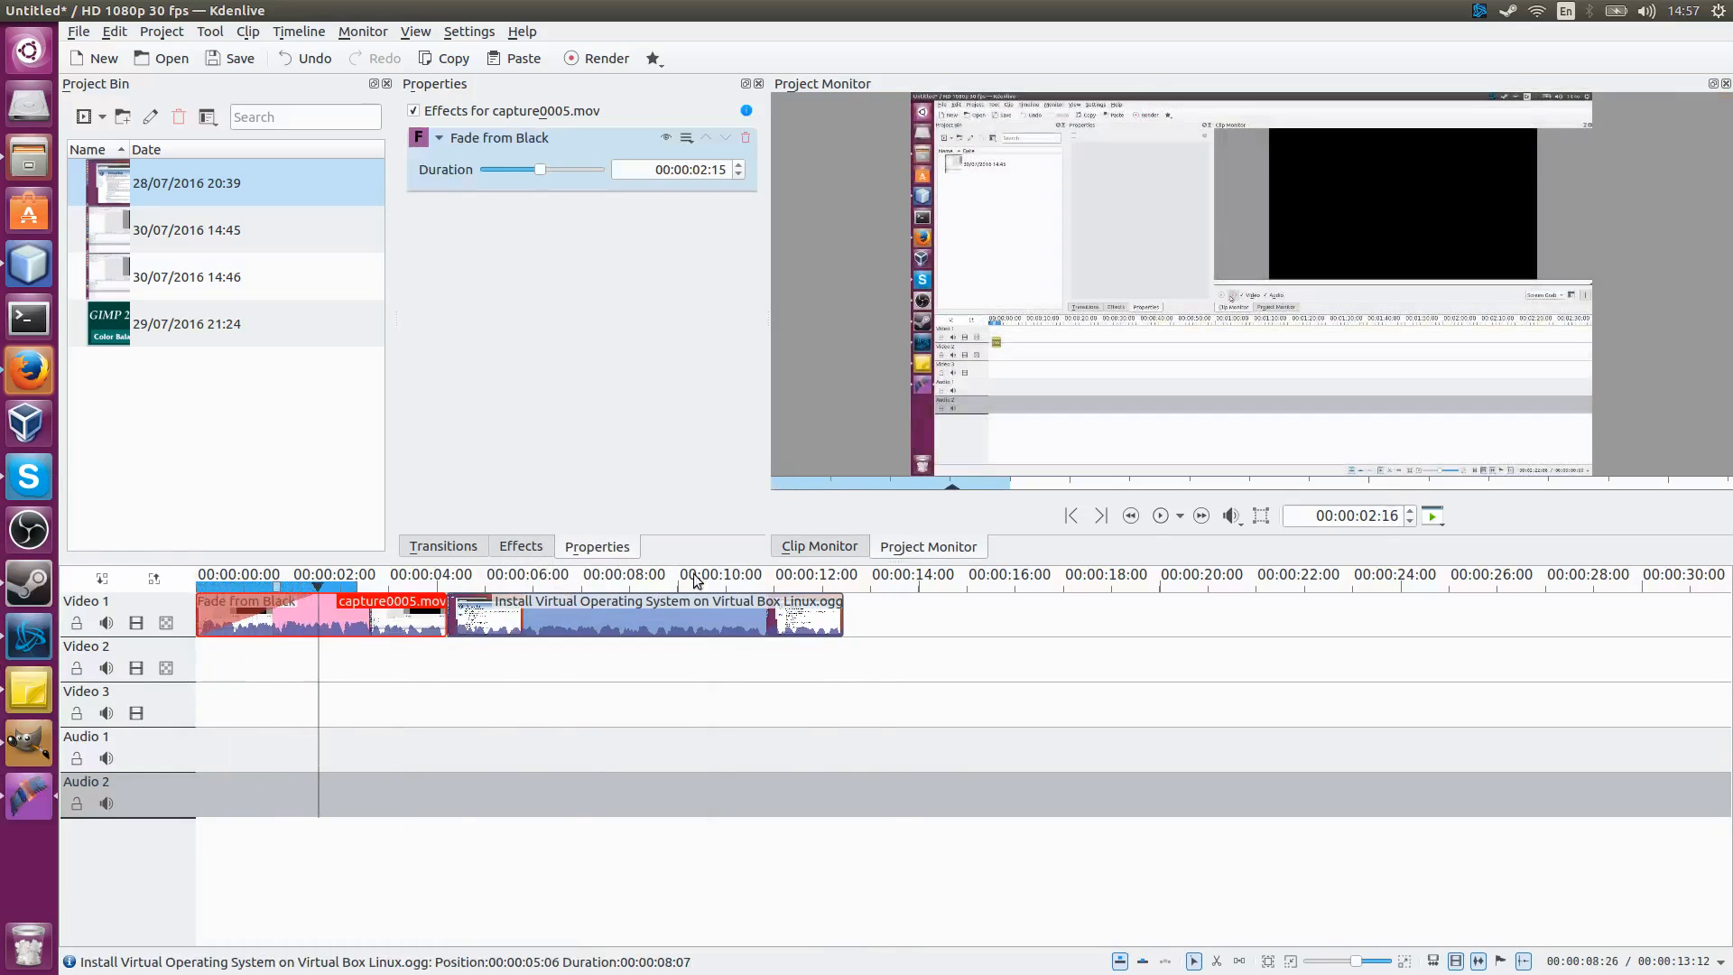
click(827, 596)
right_click(820, 617)
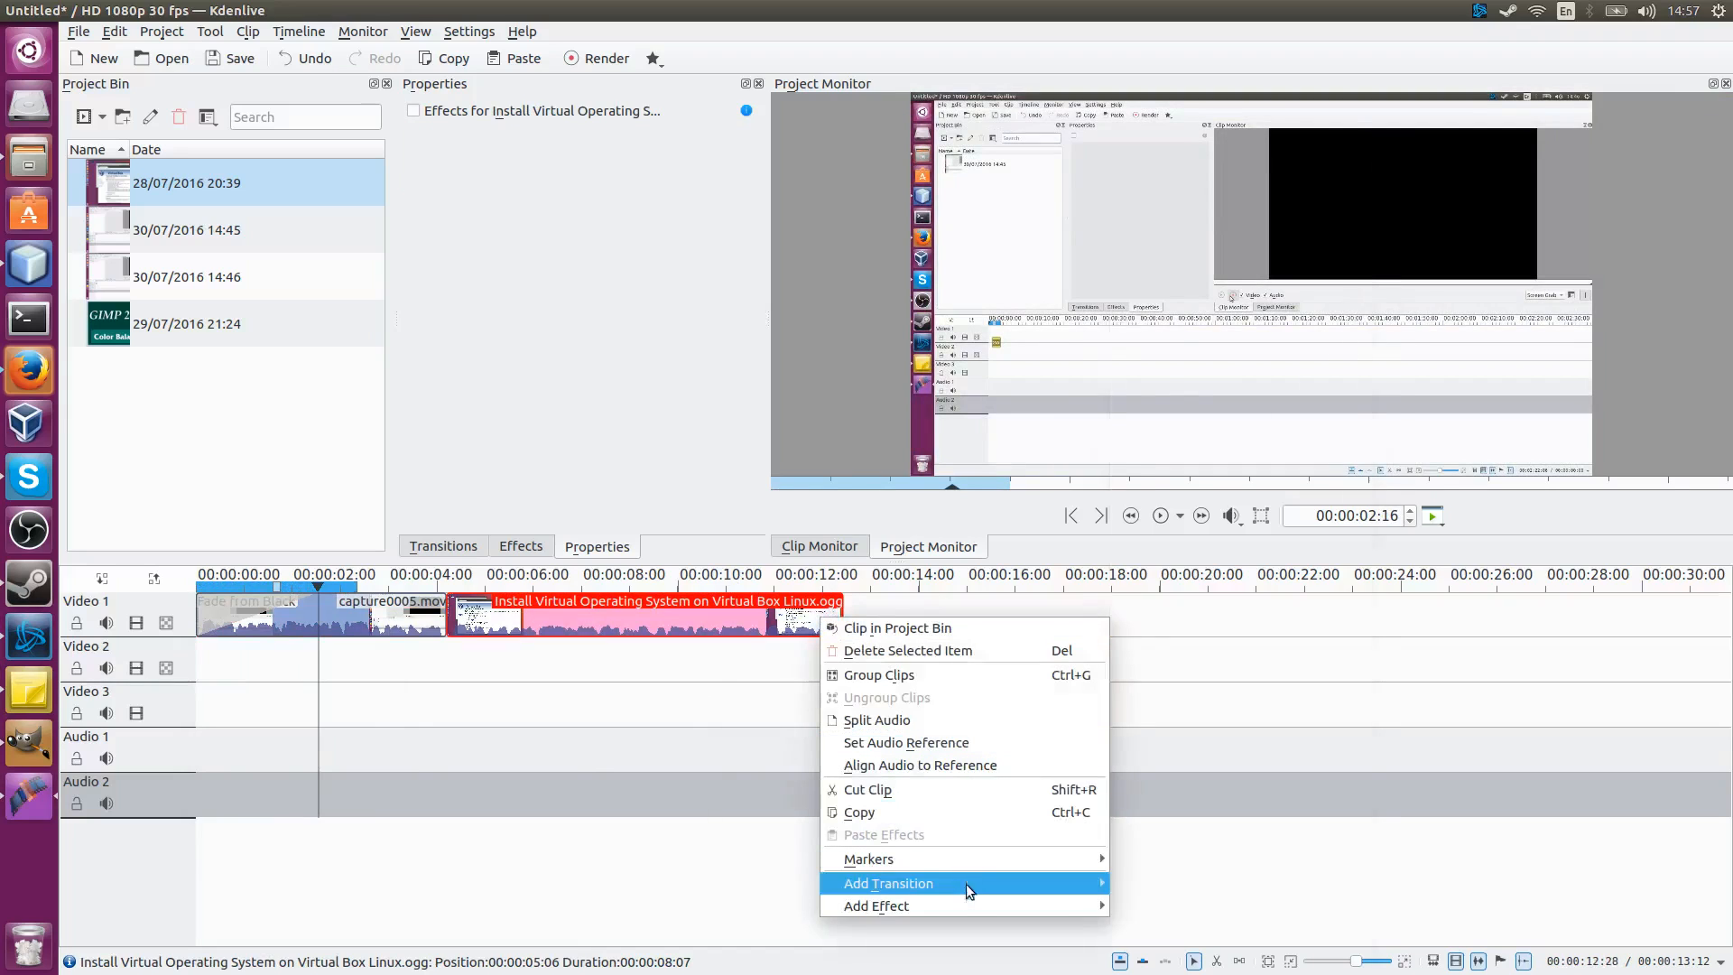
mouse_move(967, 893)
mouse_move(1219, 916)
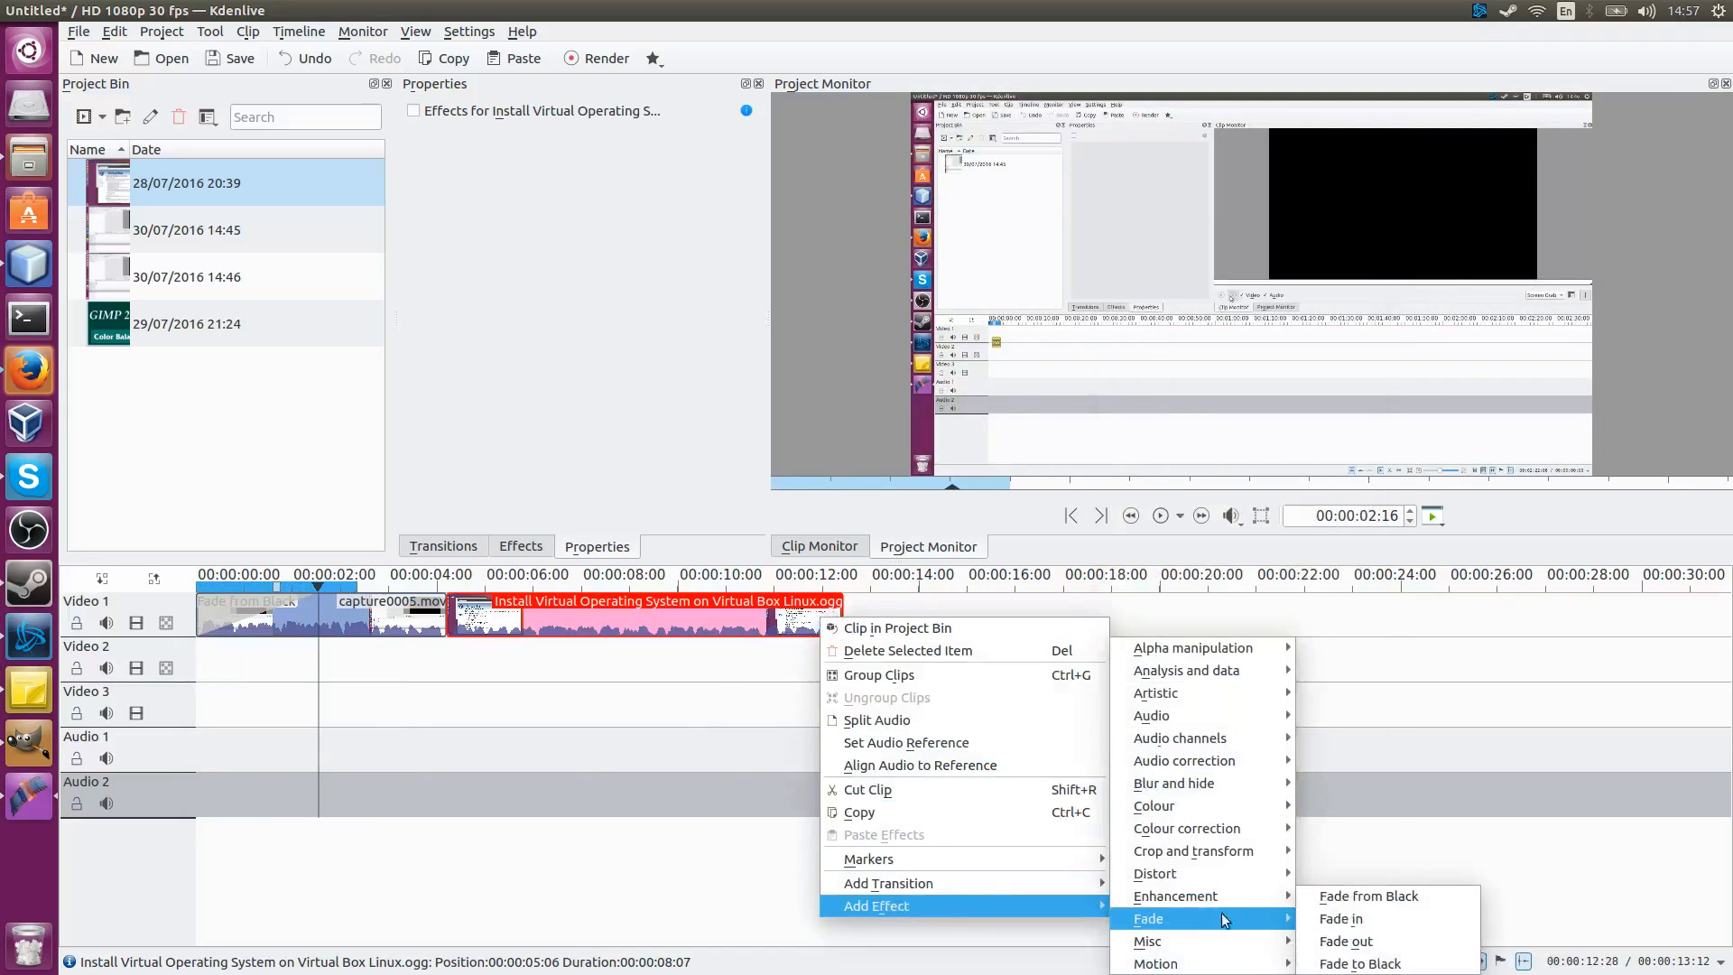
click(1361, 963)
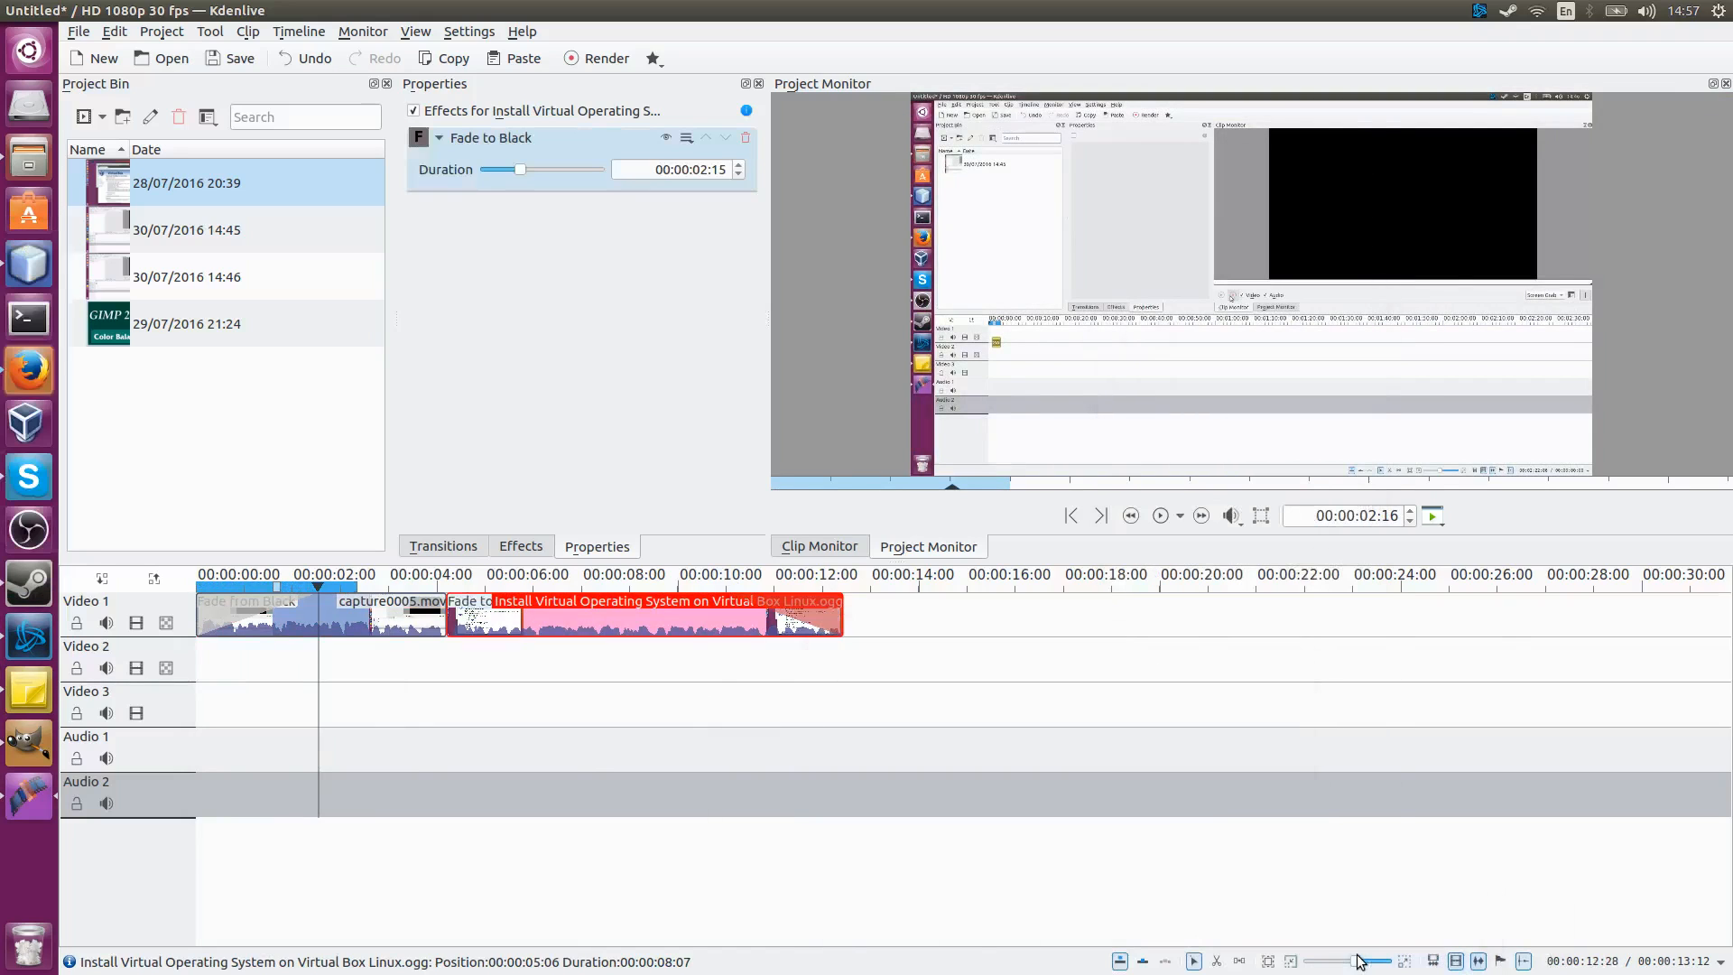
Step: Move the playhead near the end of that clip and browse the clip's Add Effect categories without choosing one
click(753, 582)
mouse_move(772, 584)
mouse_down()
mouse_move(824, 582)
mouse_move(733, 582)
mouse_move(841, 583)
mouse_move(733, 582)
mouse_move(795, 578)
mouse_up()
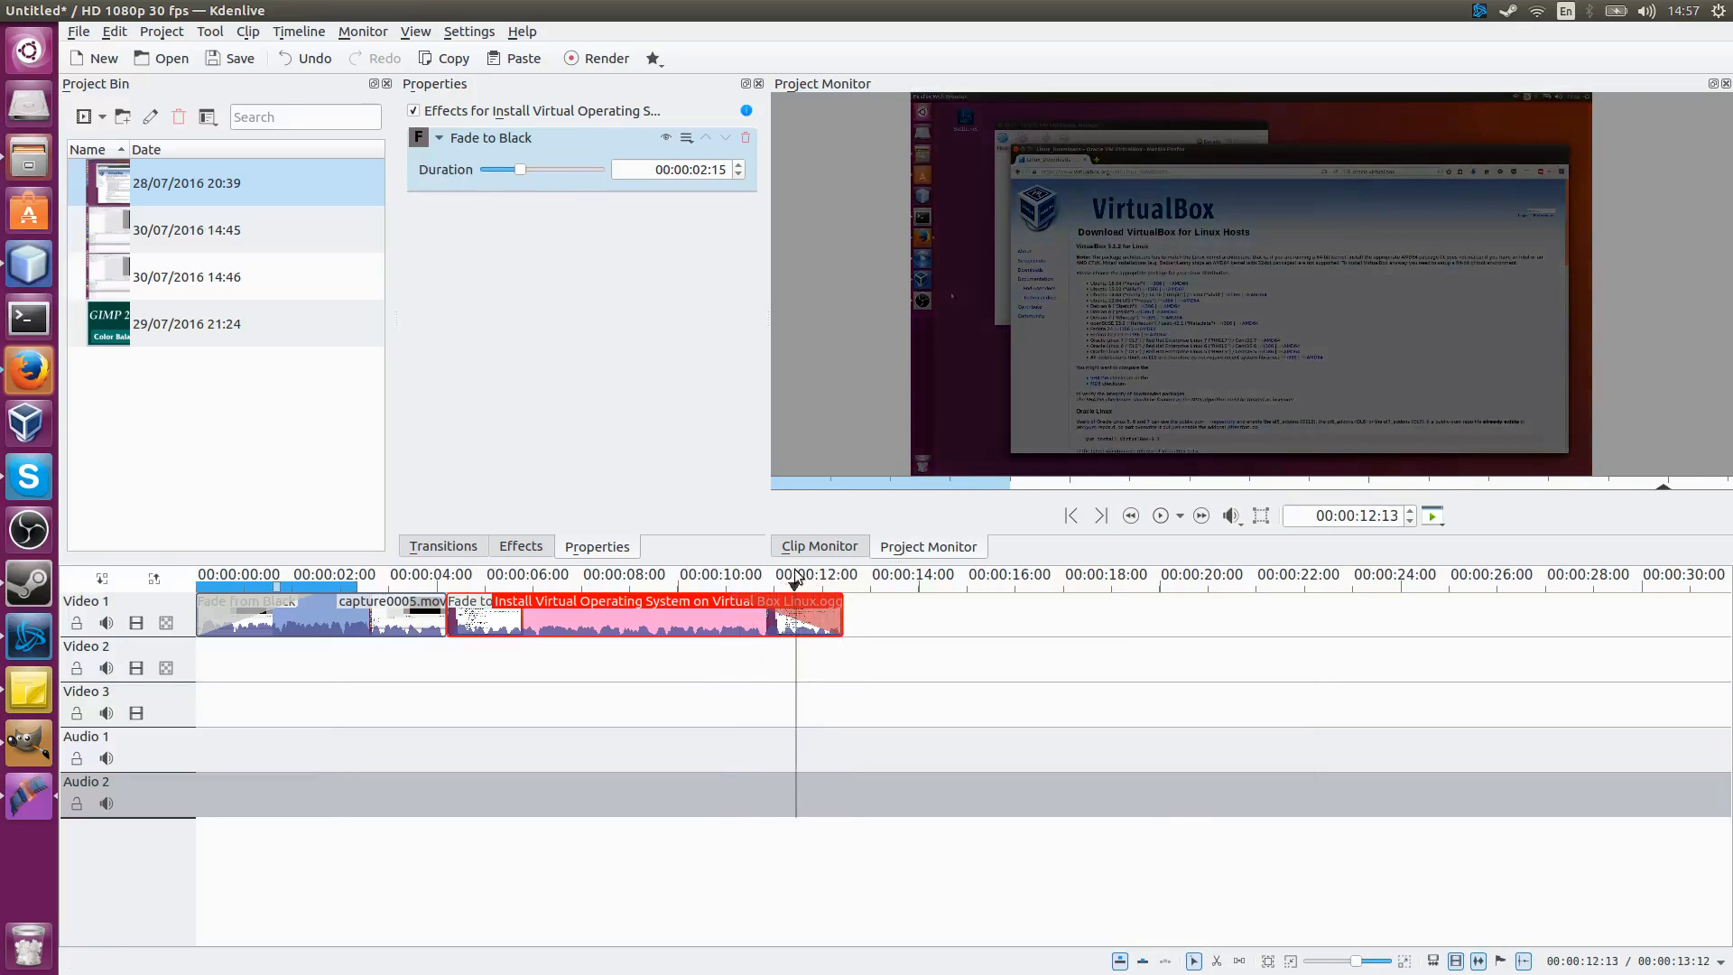
right_click(704, 615)
mouse_move(834, 881)
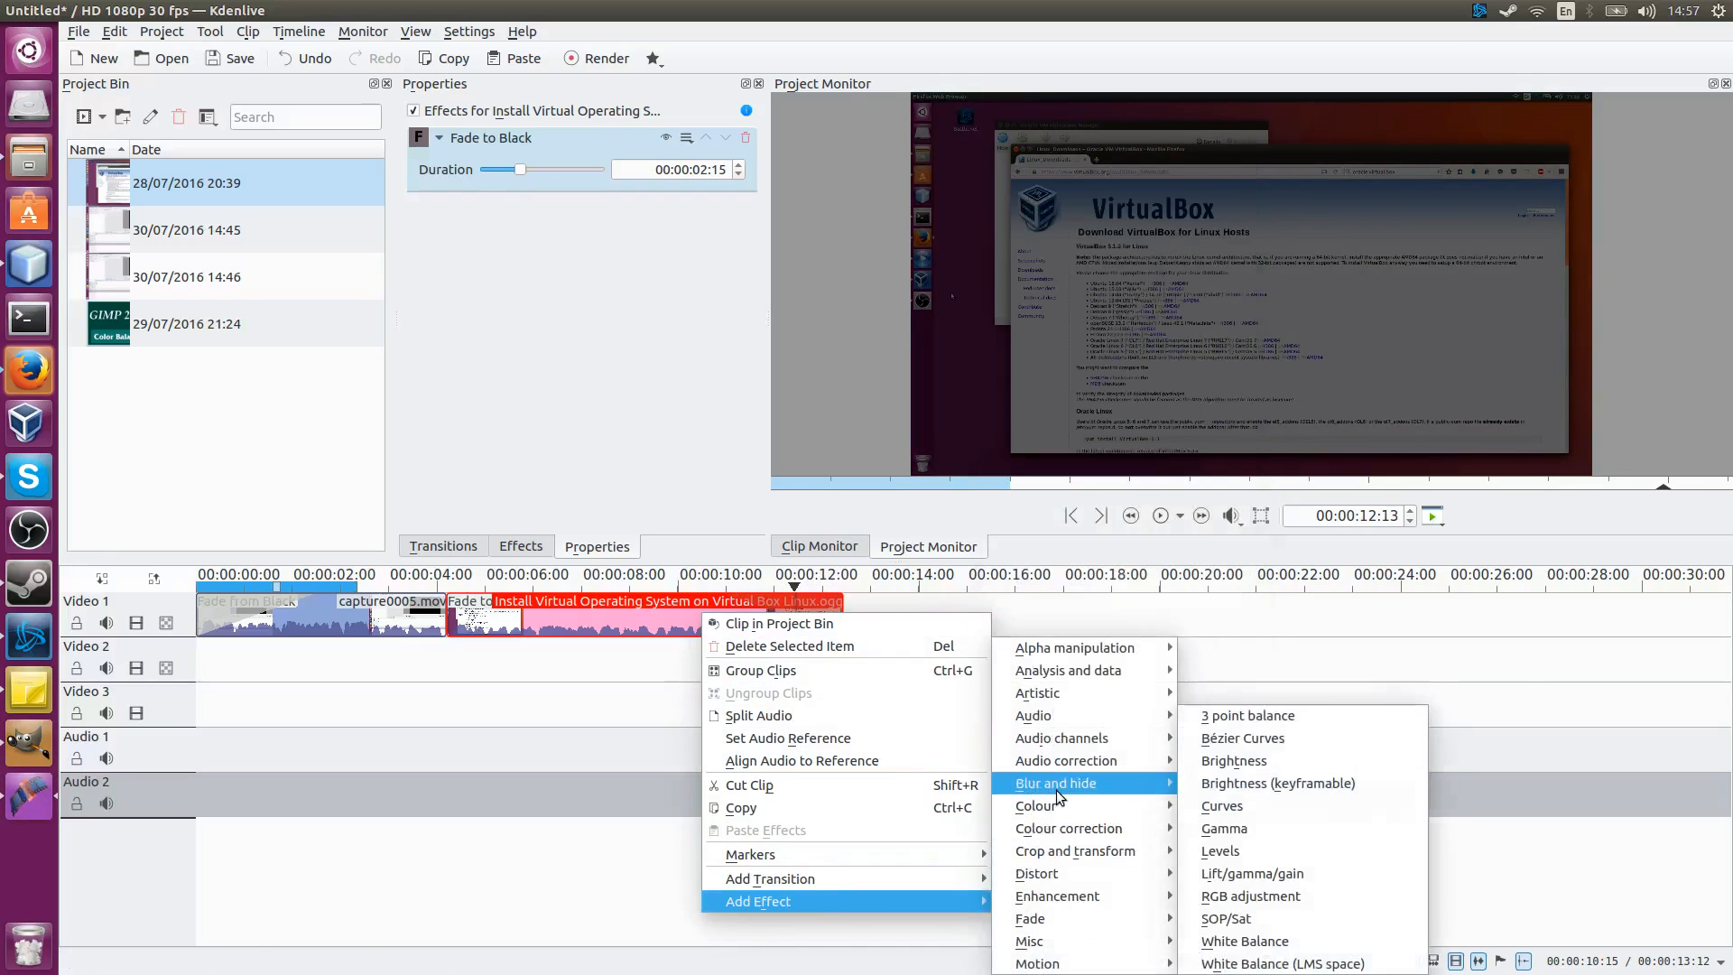
mouse_move(1056, 789)
mouse_move(1093, 764)
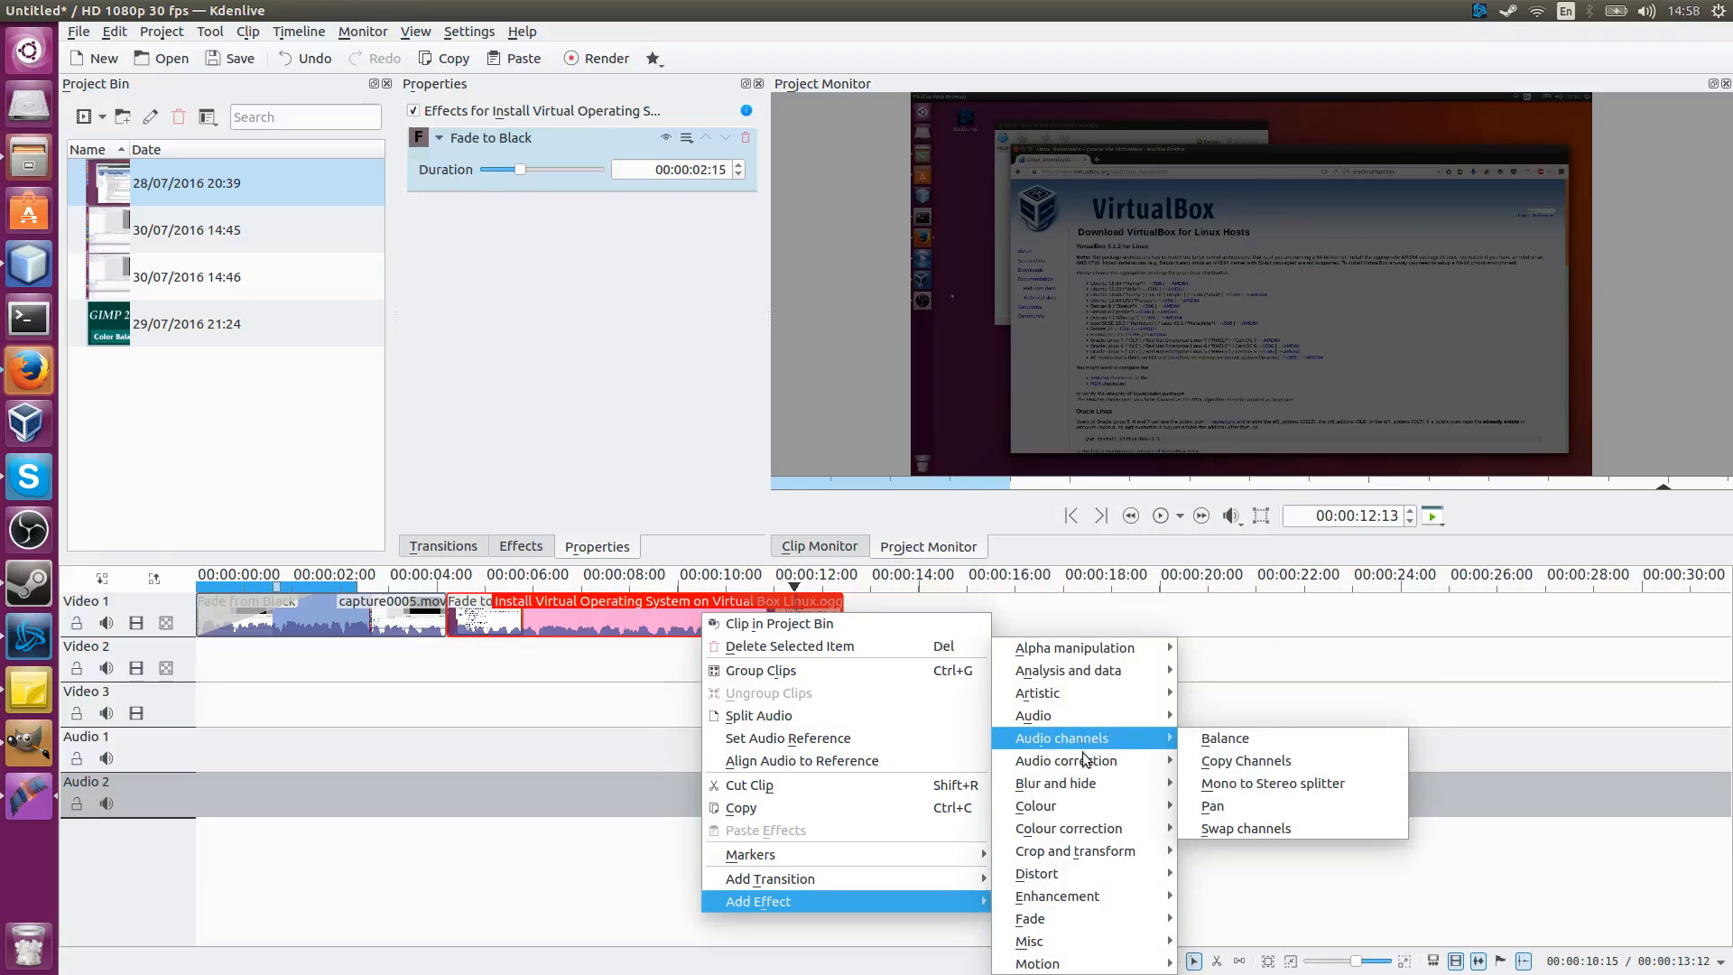
mouse_move(1114, 822)
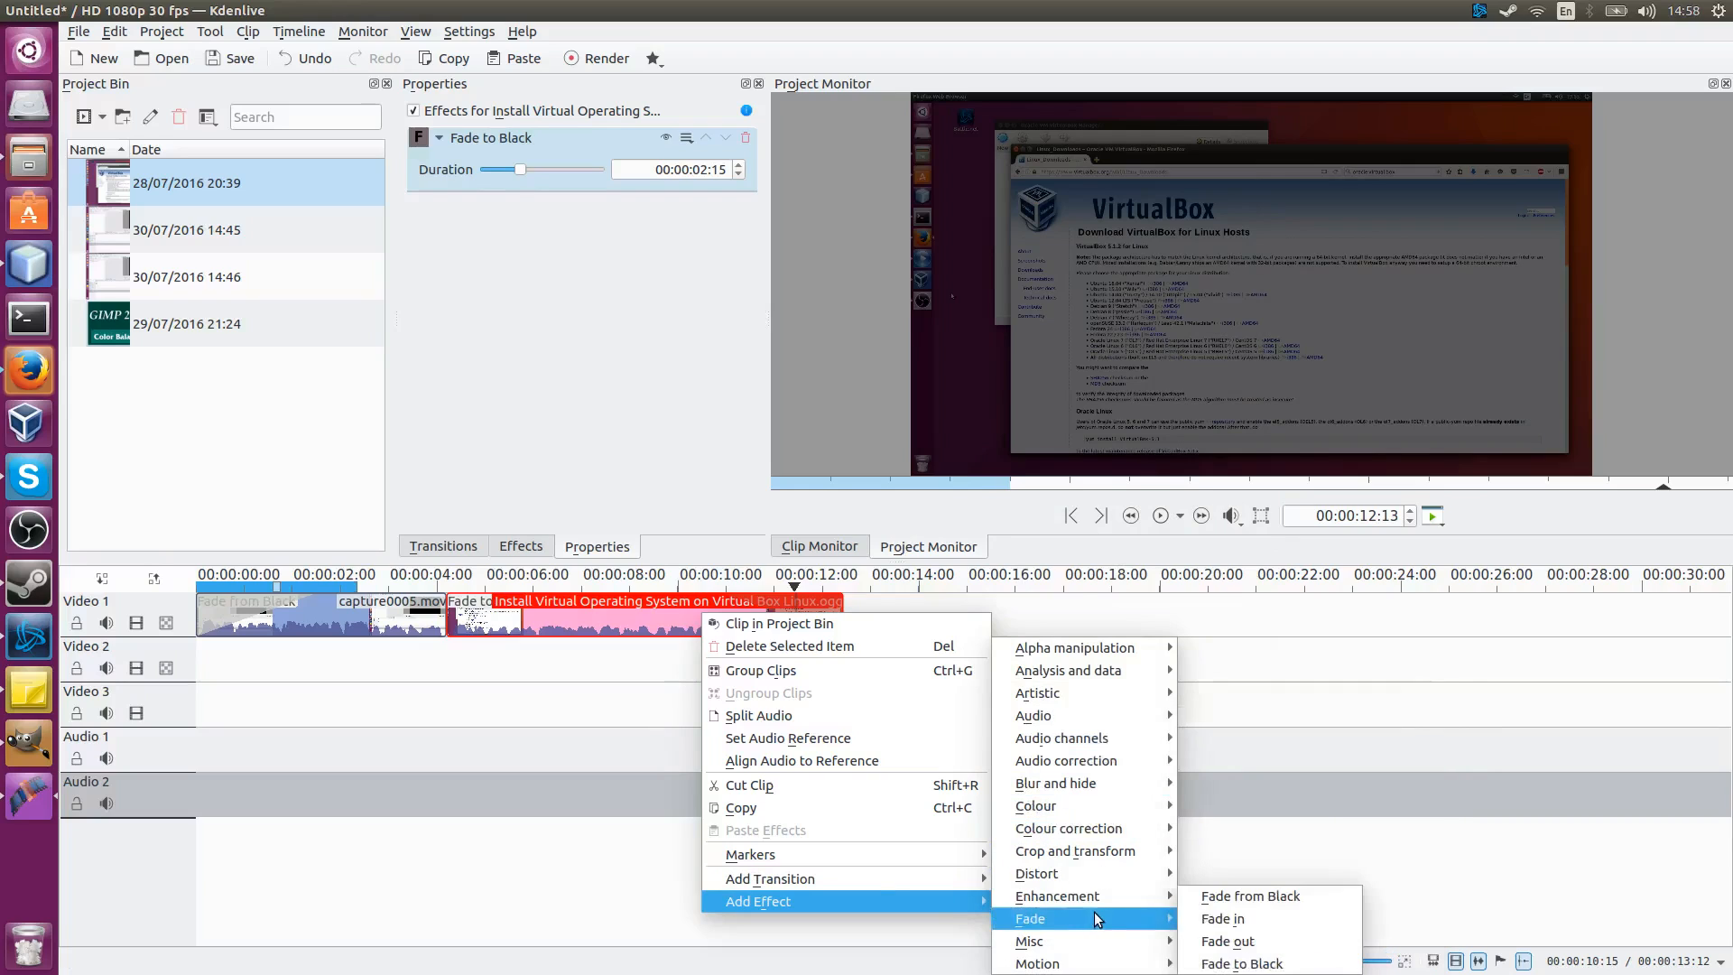
click(613, 399)
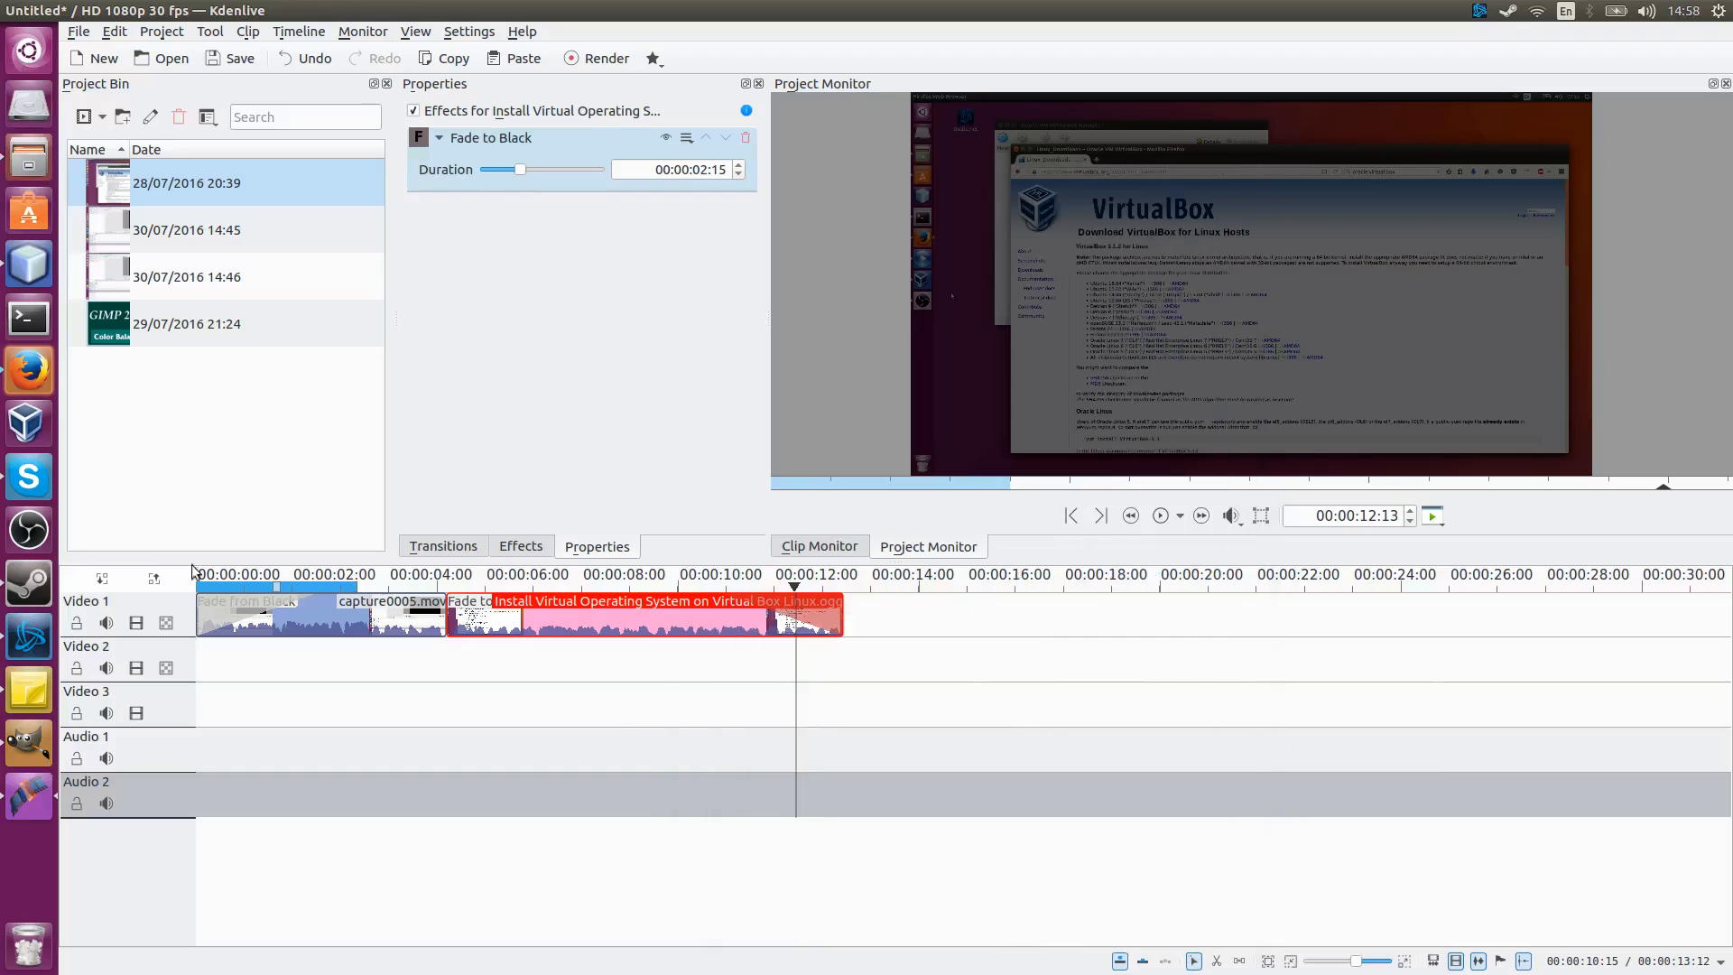
Step: Open the notes window to review the list of Kdenlive features, then close it
click(37, 691)
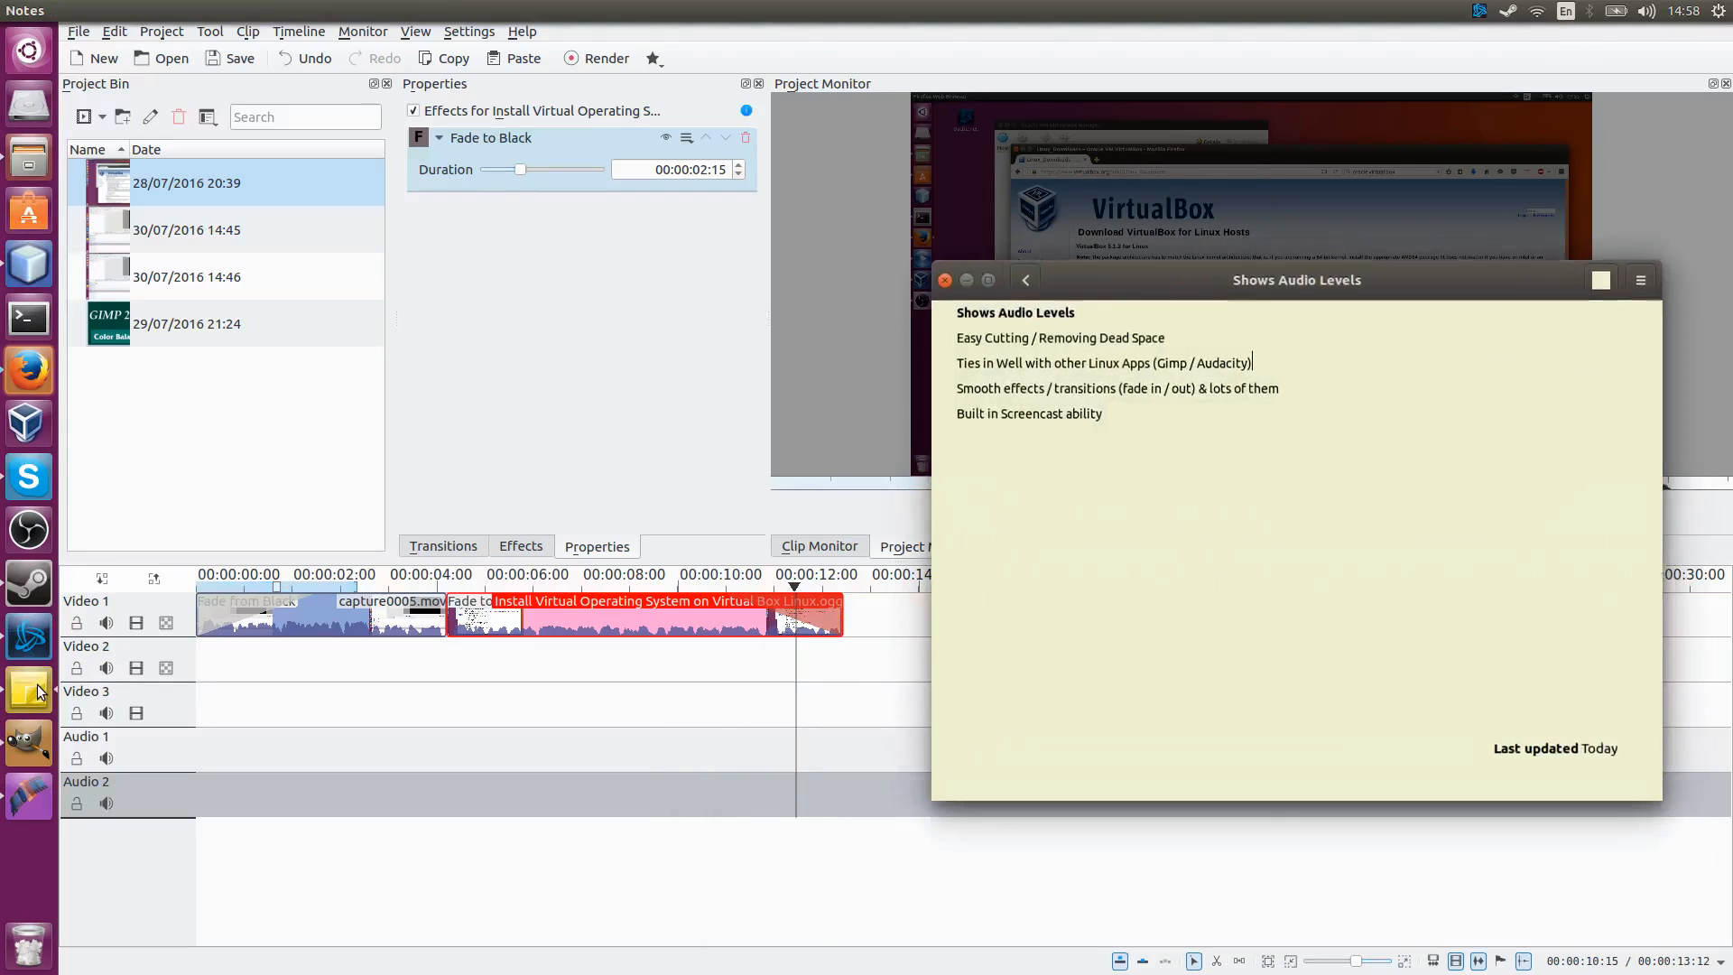
click(971, 281)
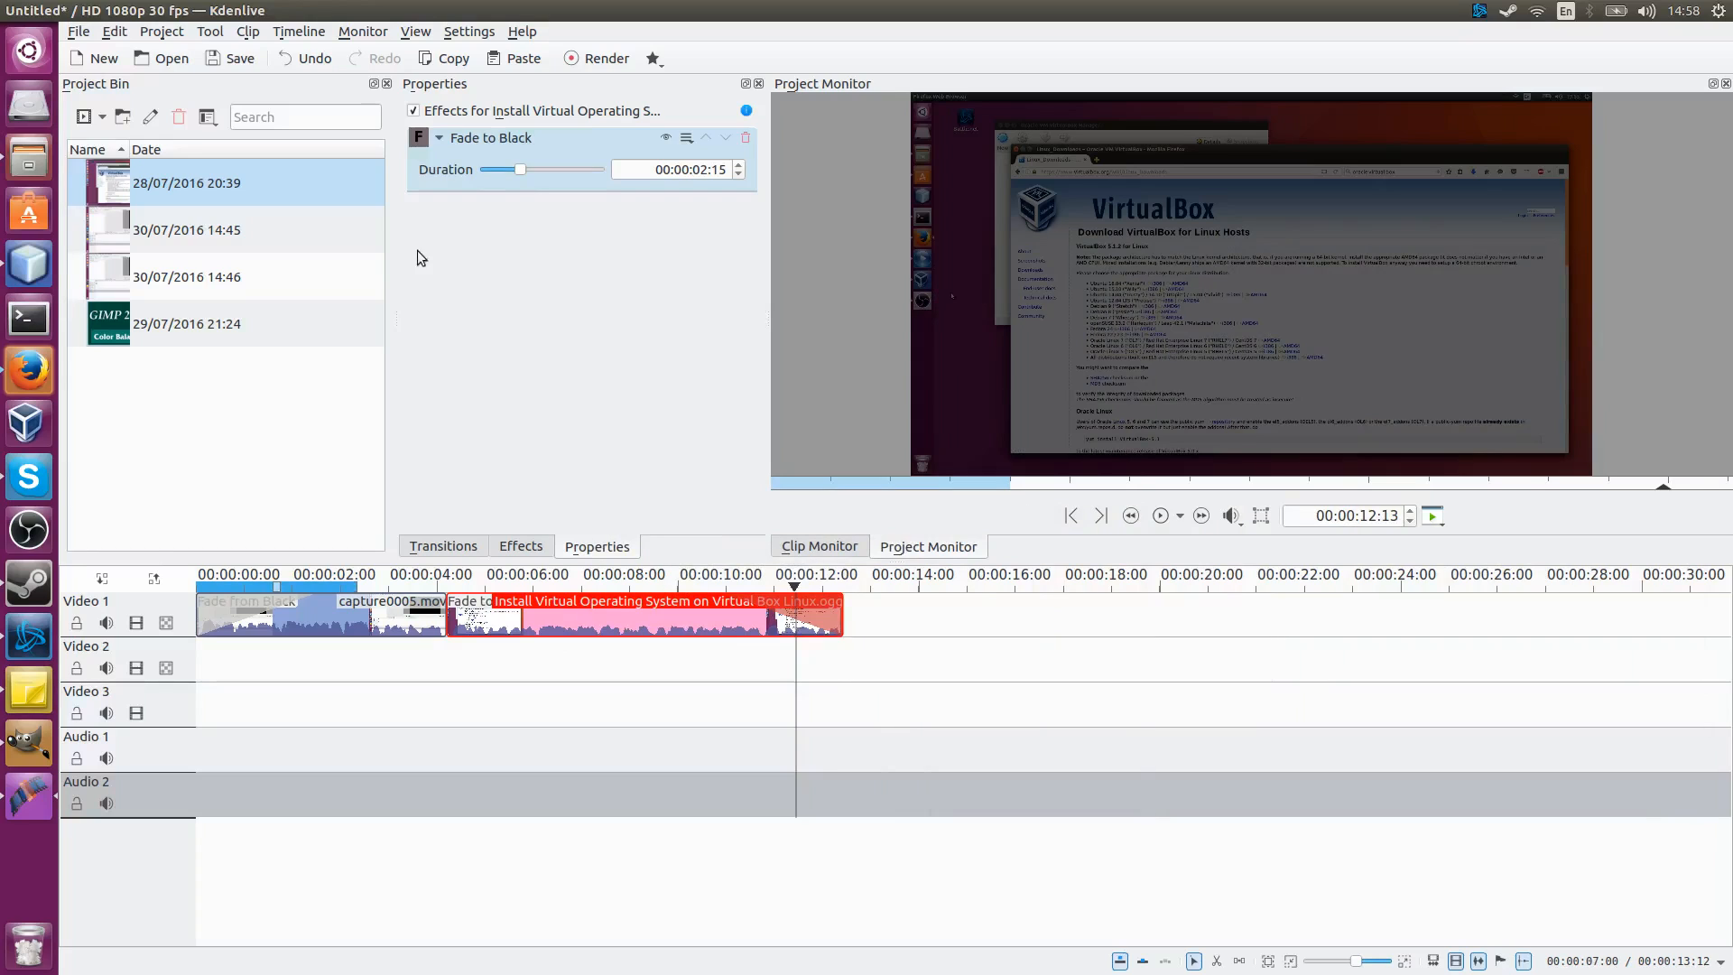
Step: Select the capture0004.mov clip in the project bin to show it in the Clip Monitor
click(345, 195)
click(347, 223)
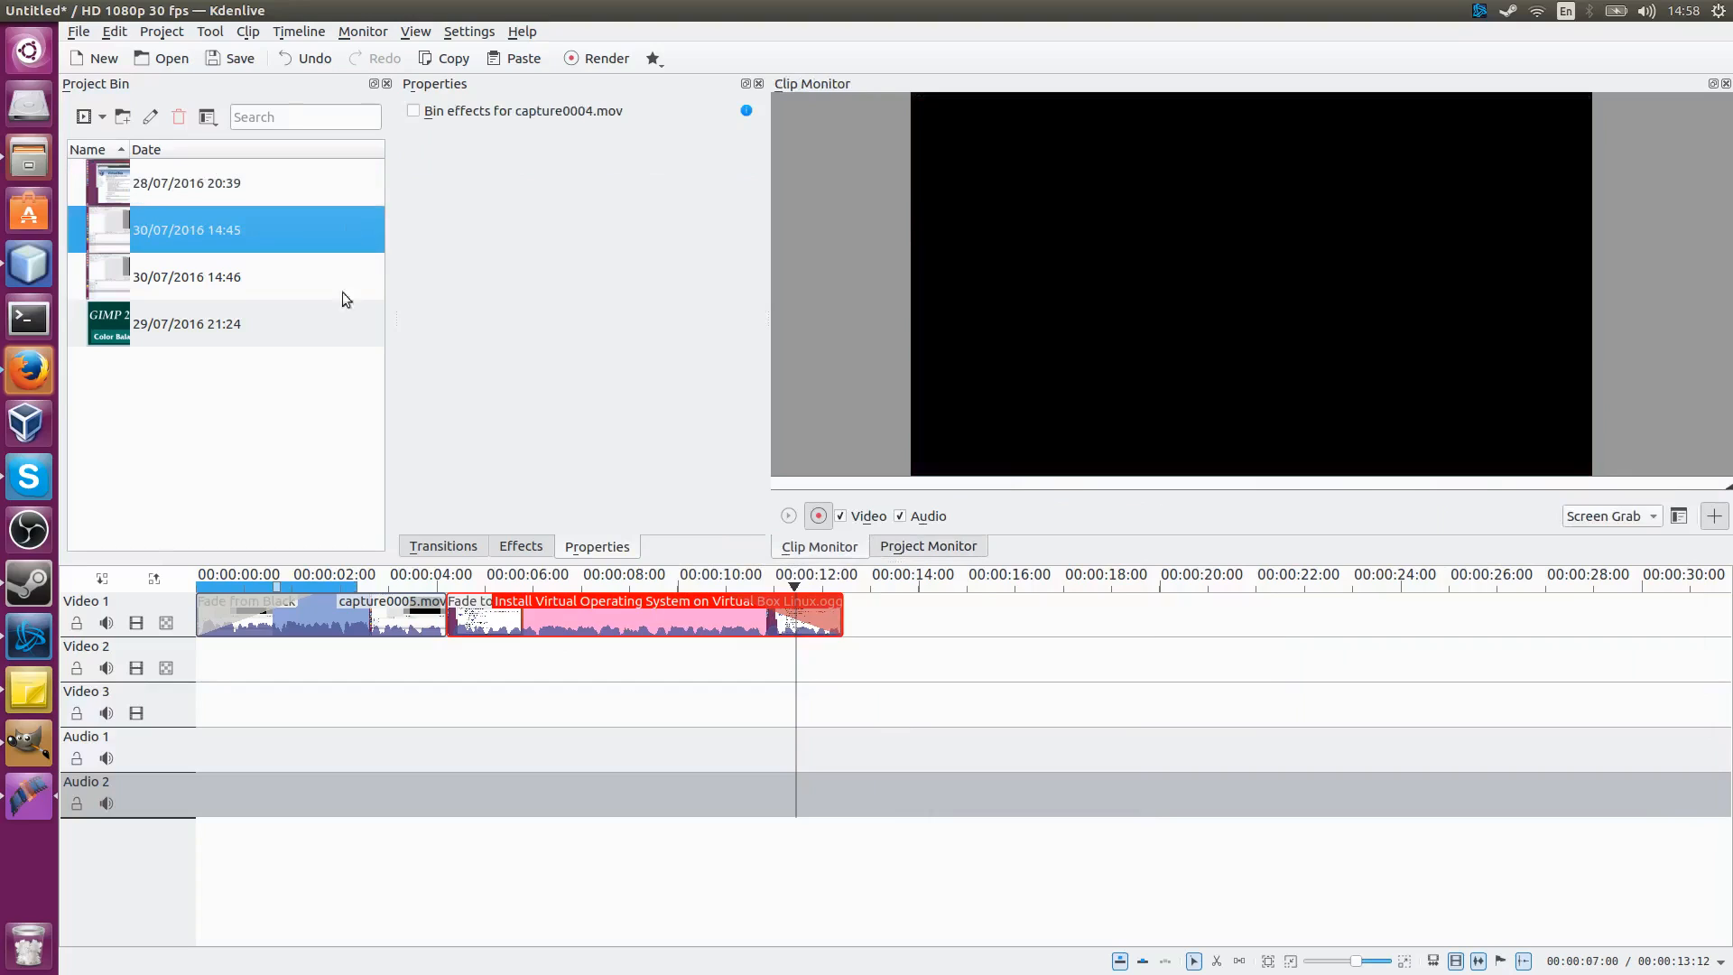
click(303, 453)
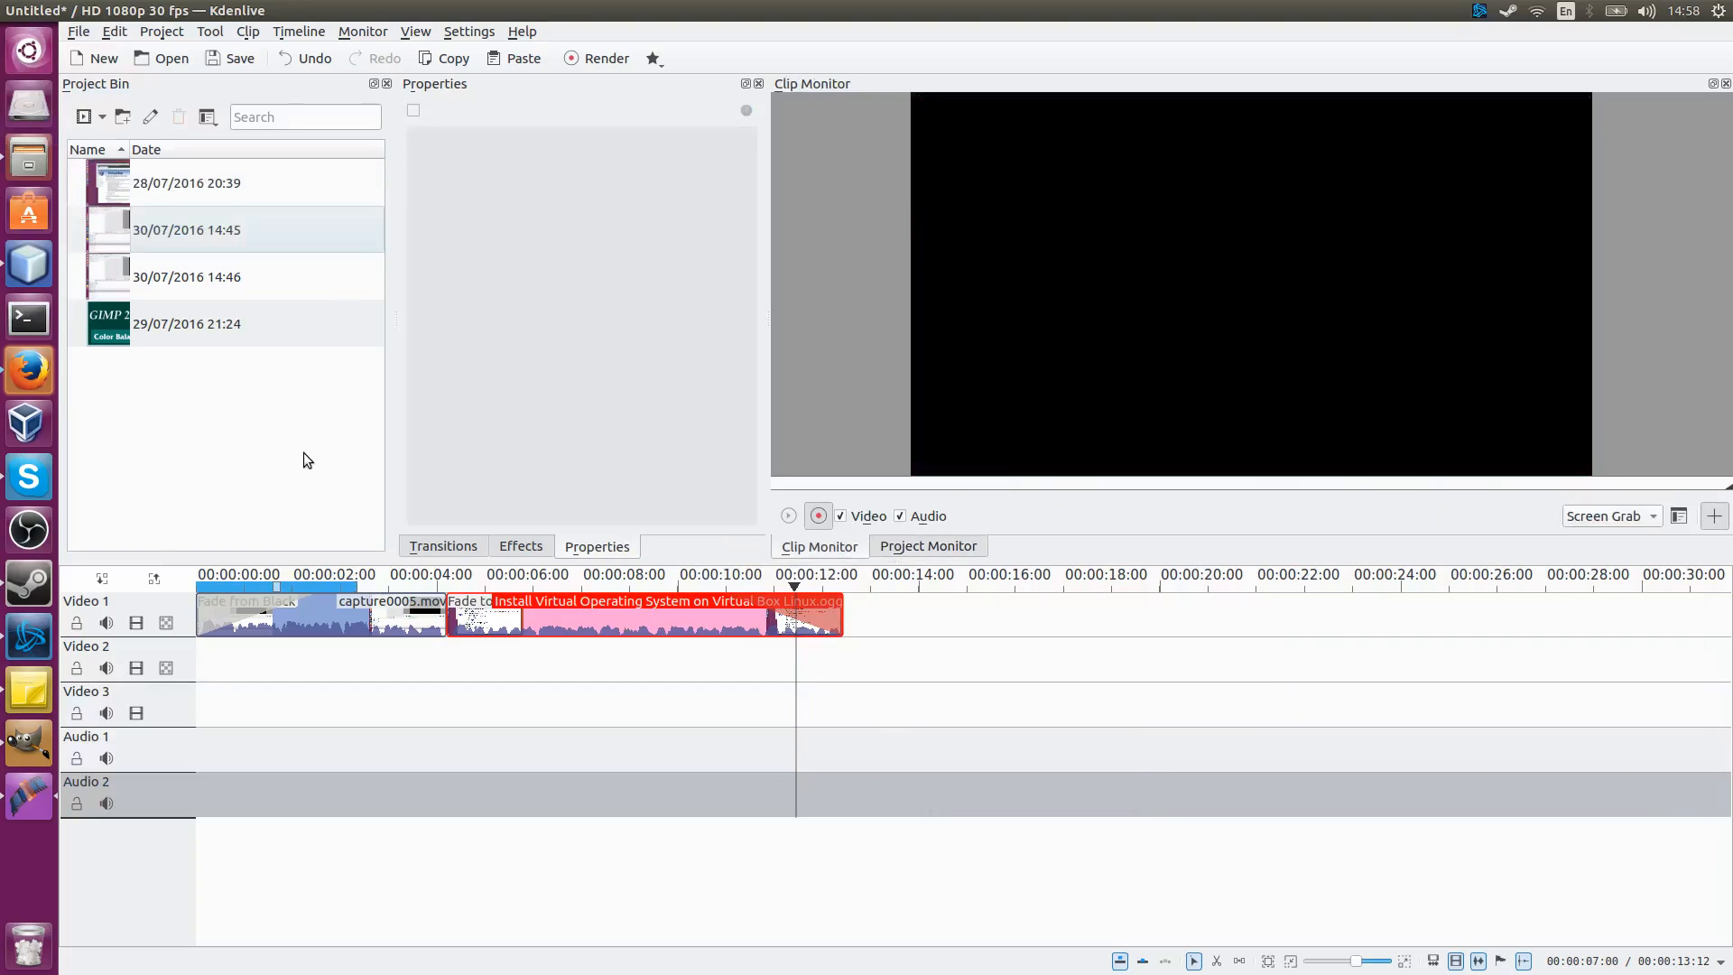
Step: Choose Screen Grab as the capture source for recording in the Clip Monitor
click(825, 512)
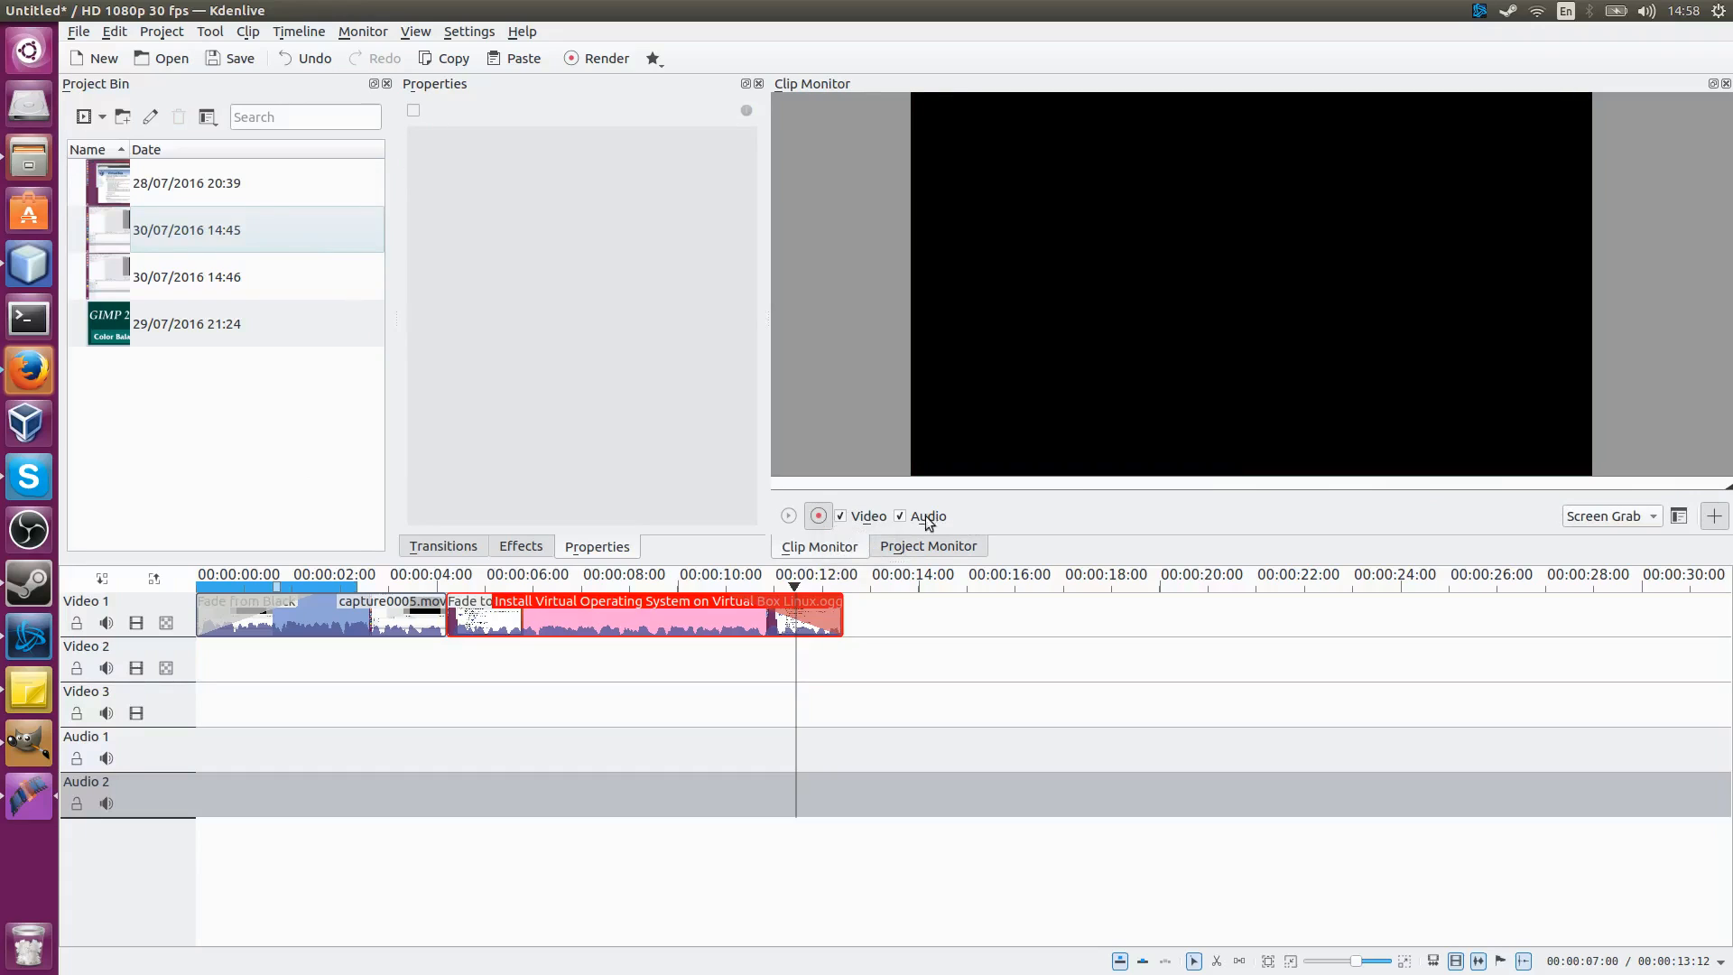
click(1607, 513)
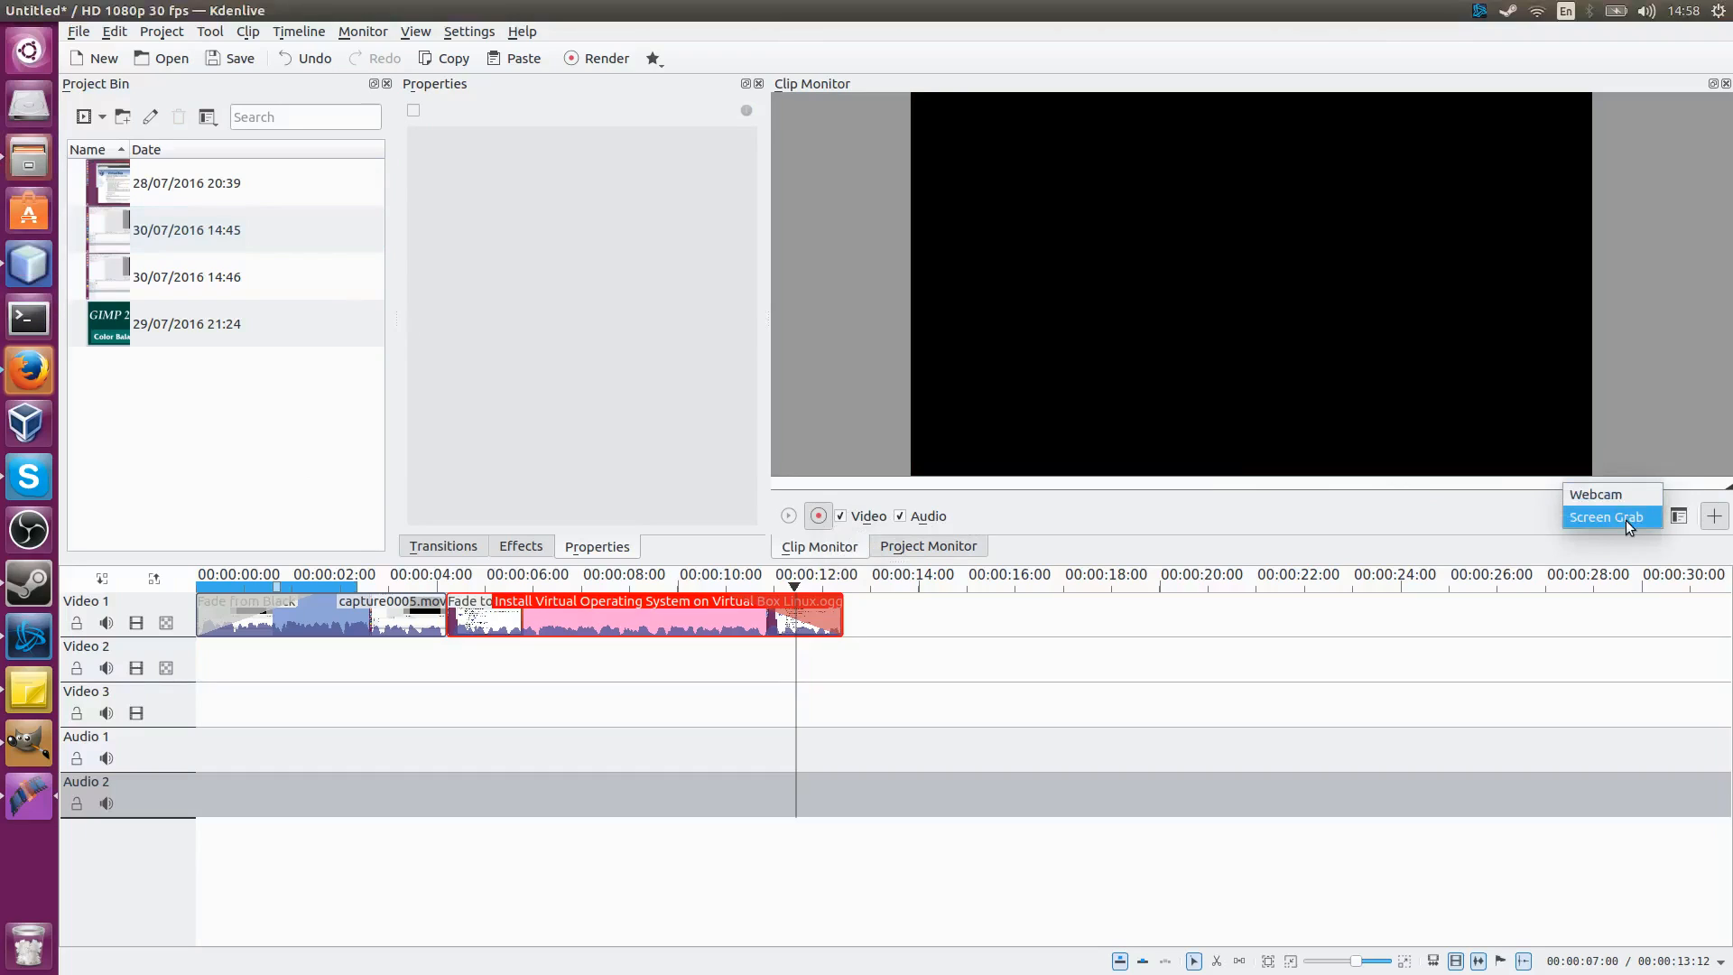
click(1624, 517)
Step: Open the capture configuration and review the FFmpeg, Screen Grab and Blackmagic settings before cancelling
click(1678, 516)
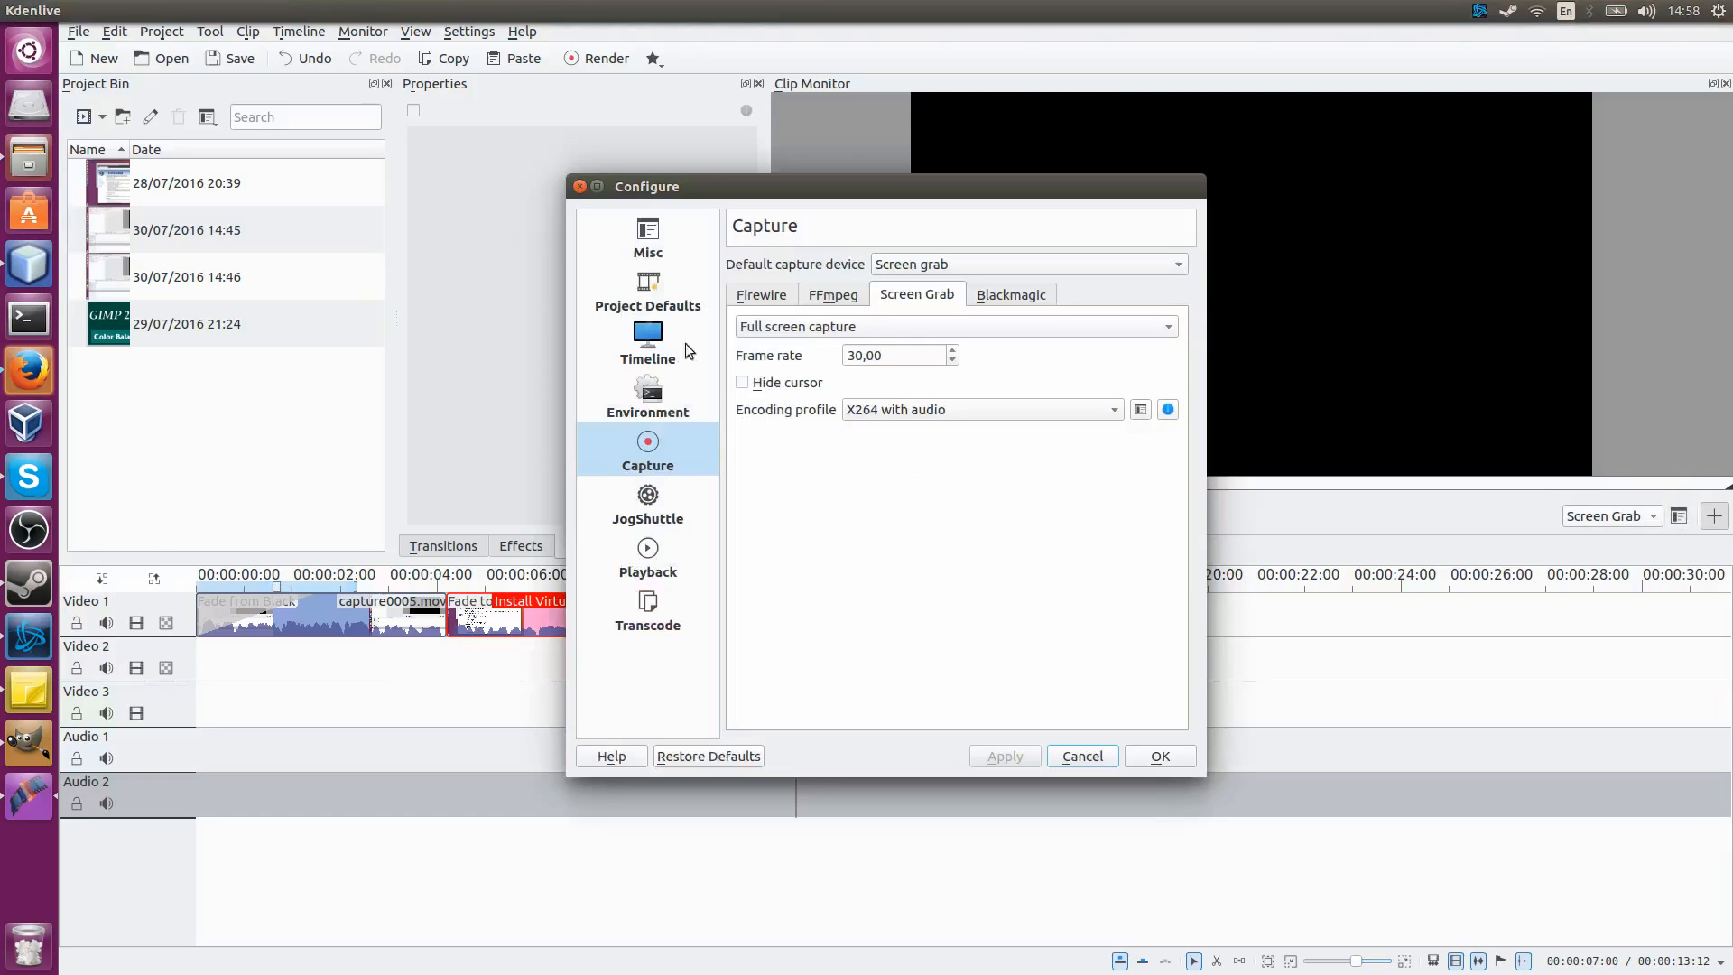
click(830, 294)
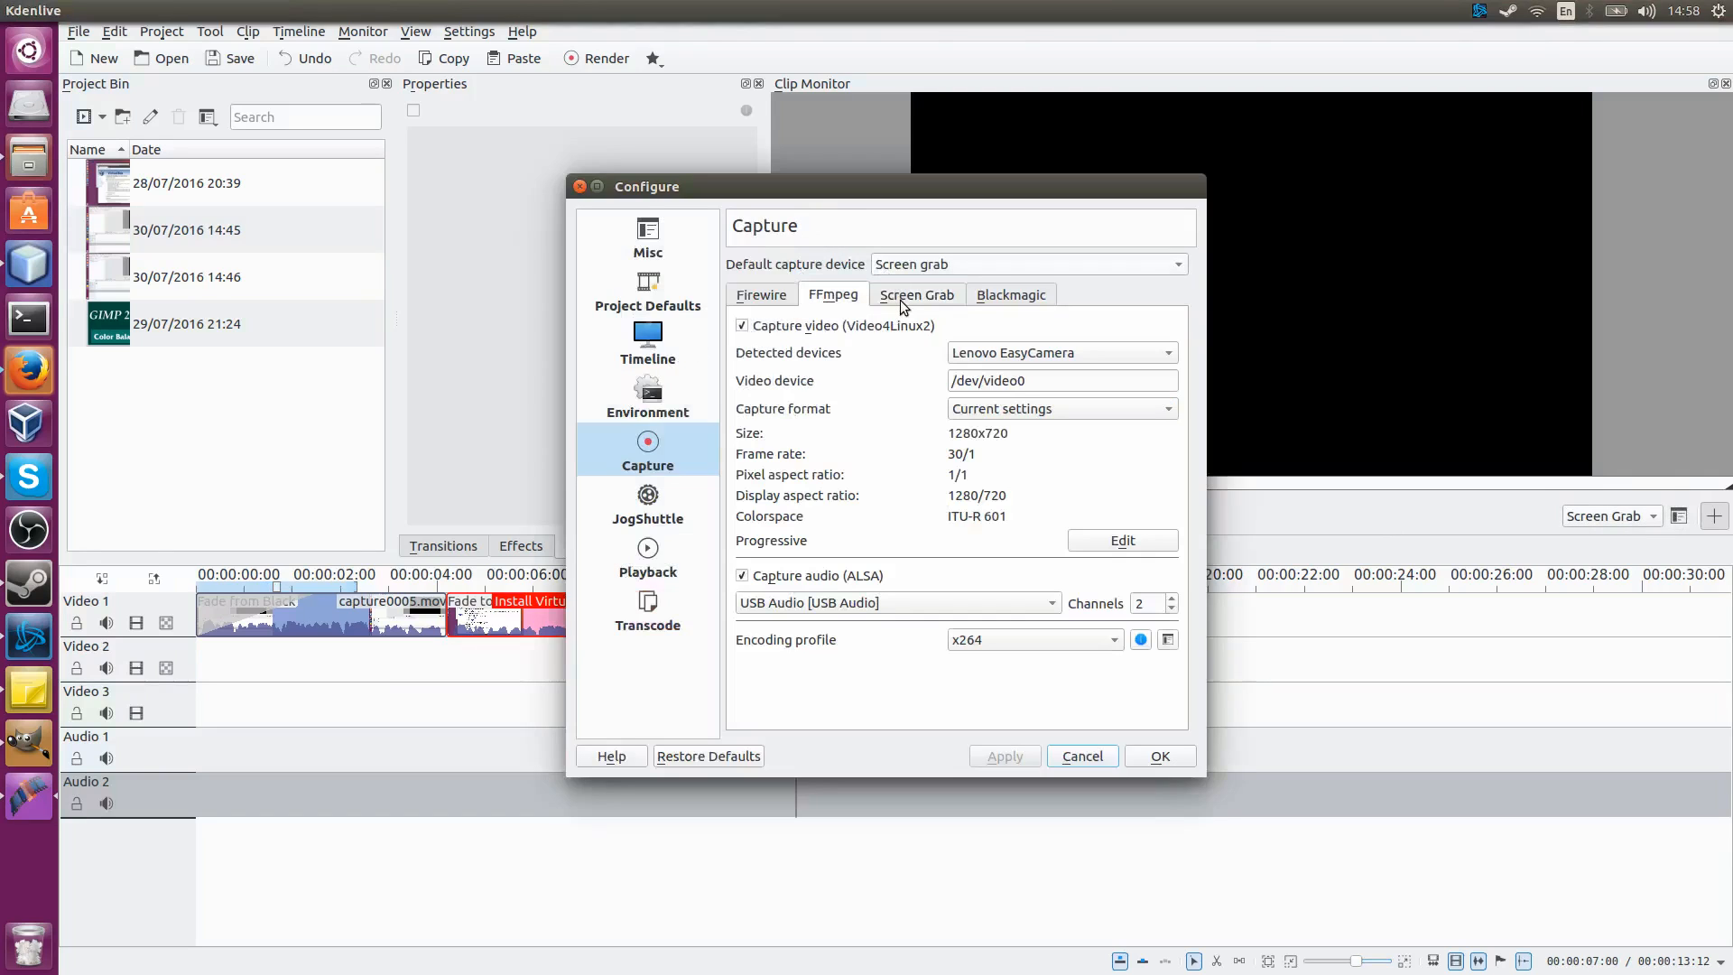
drag(874, 187, 768, 187)
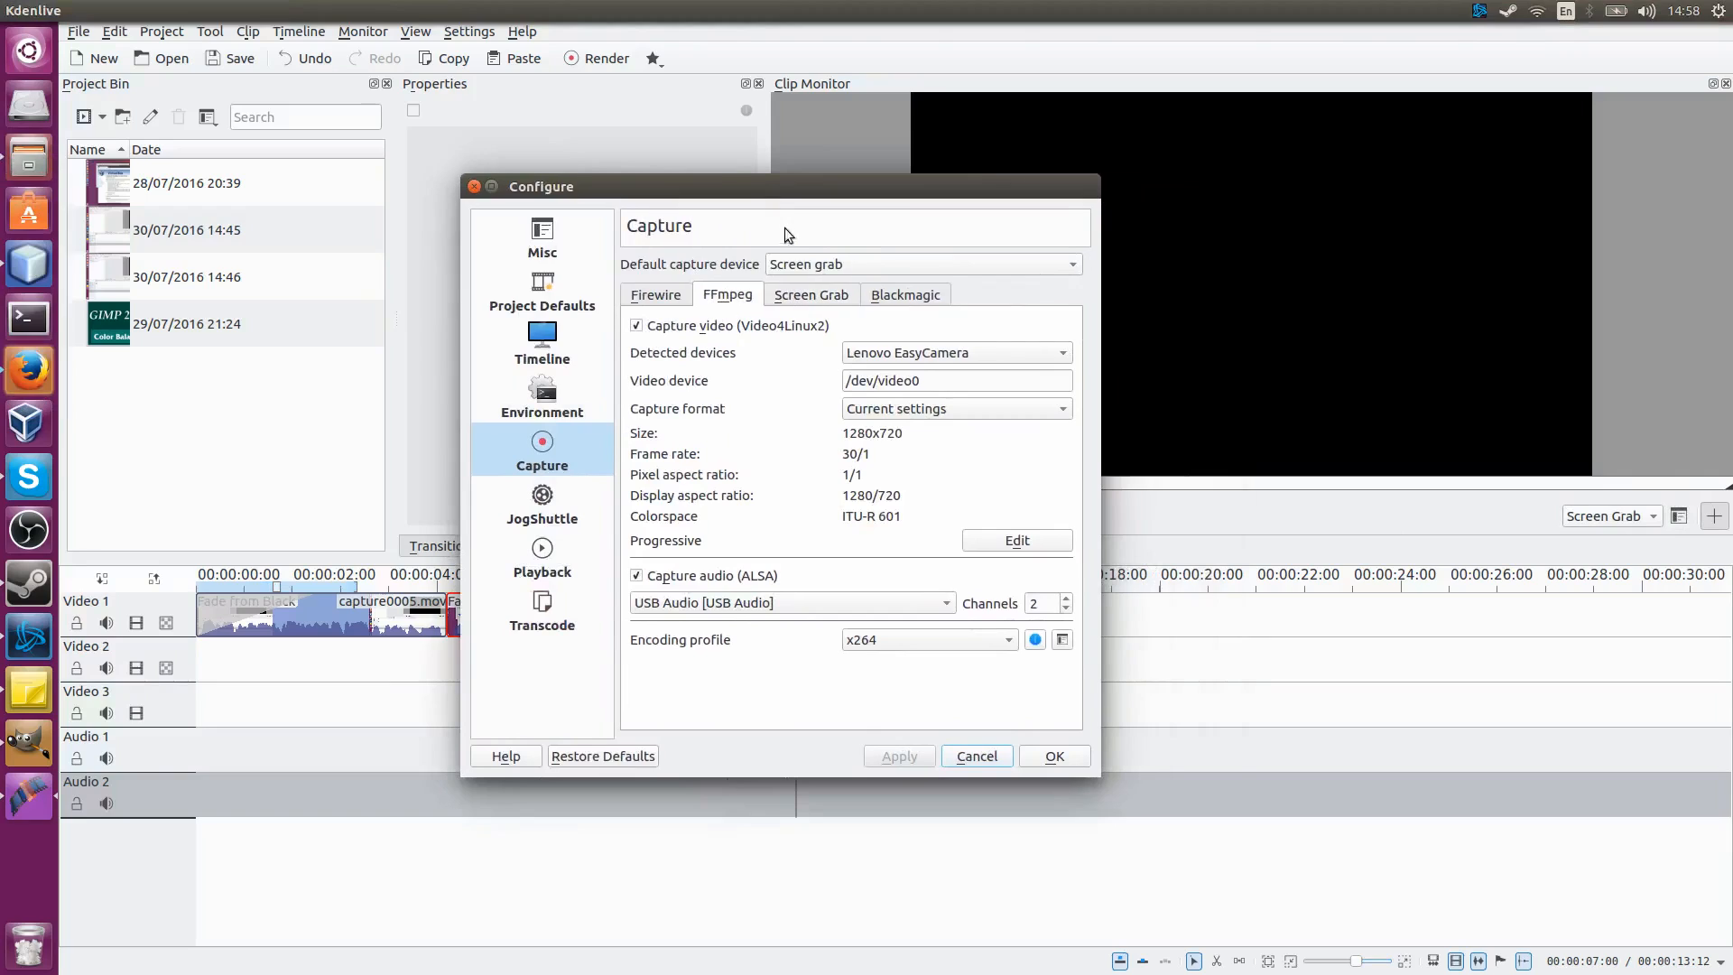
click(829, 298)
click(876, 302)
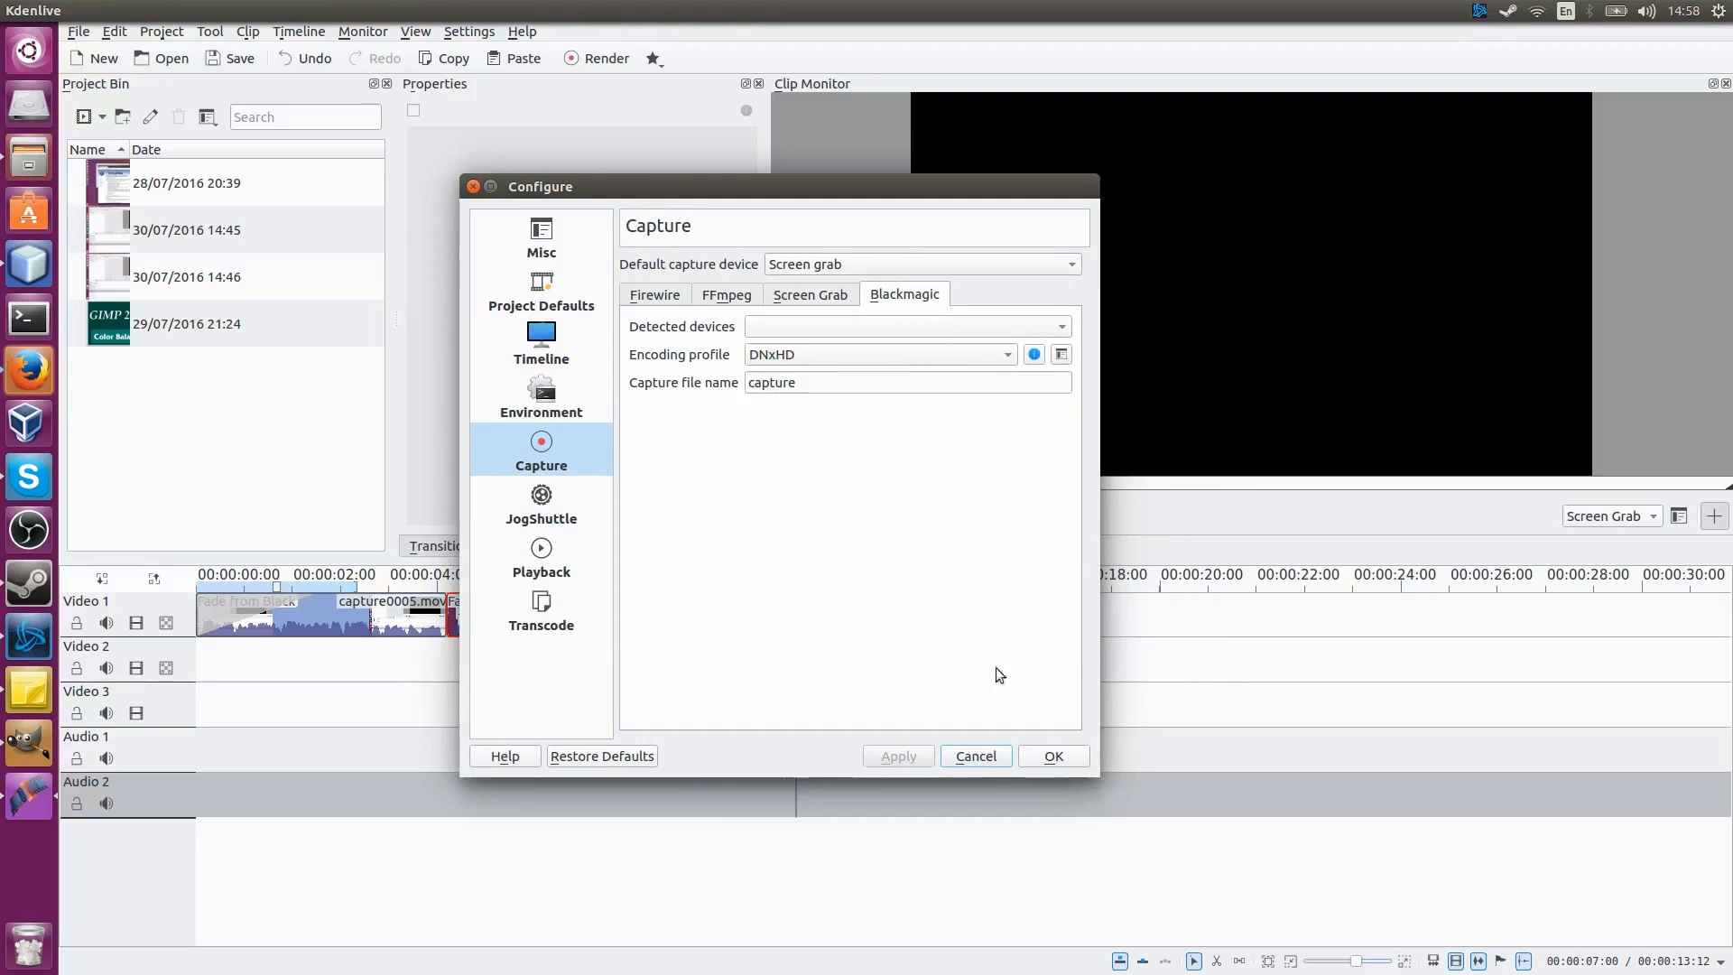
click(988, 765)
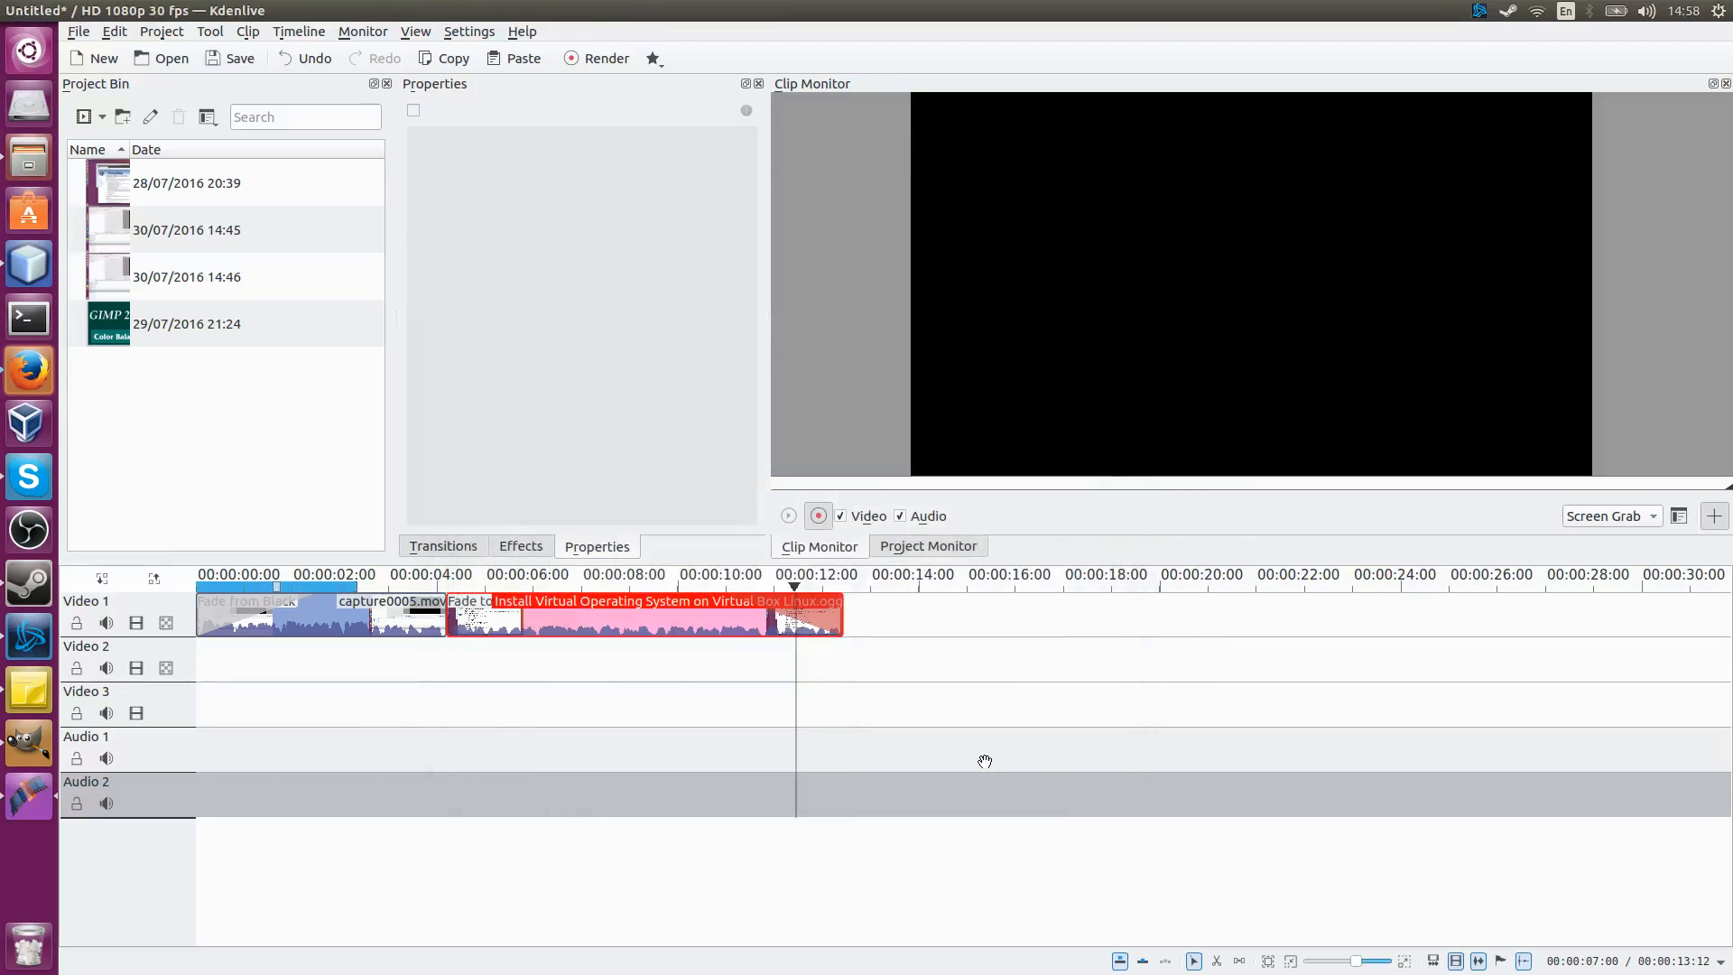